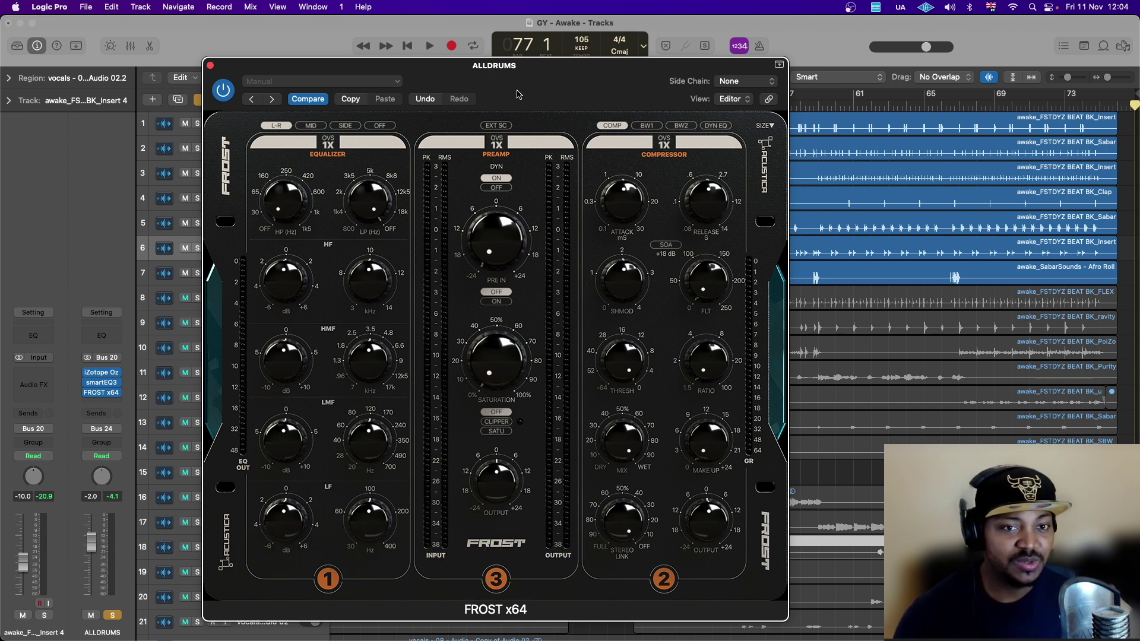
Set the equalizer of FROST on the ALLDRUMS bus to SIDE mode and look through its oversampling options
left_click_drag(519, 94, 512, 97)
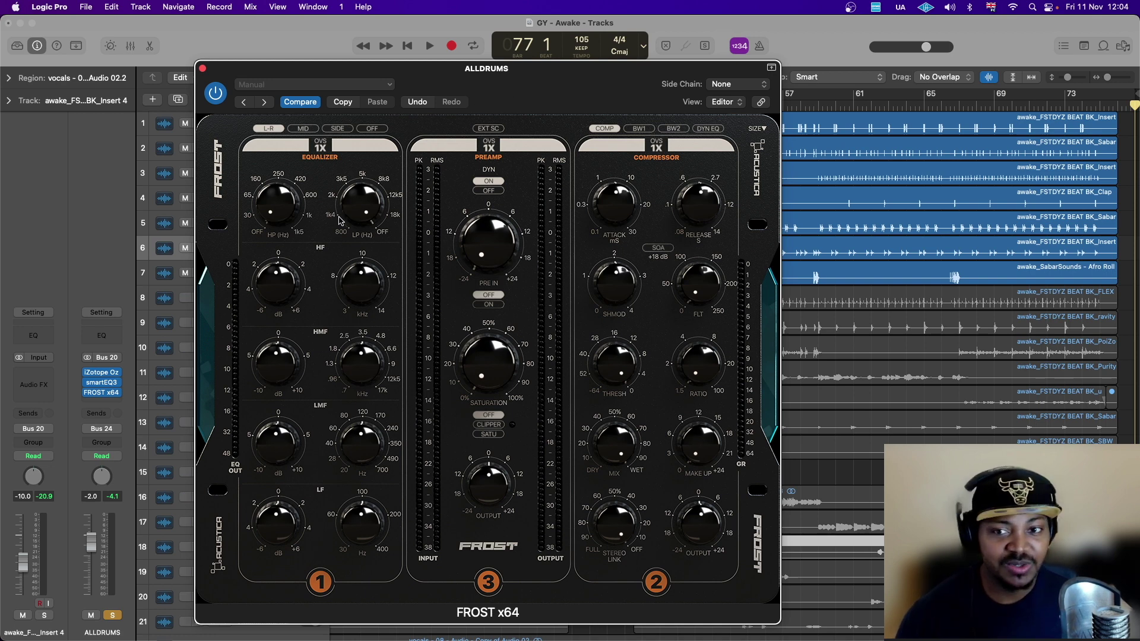
left_click(305, 129)
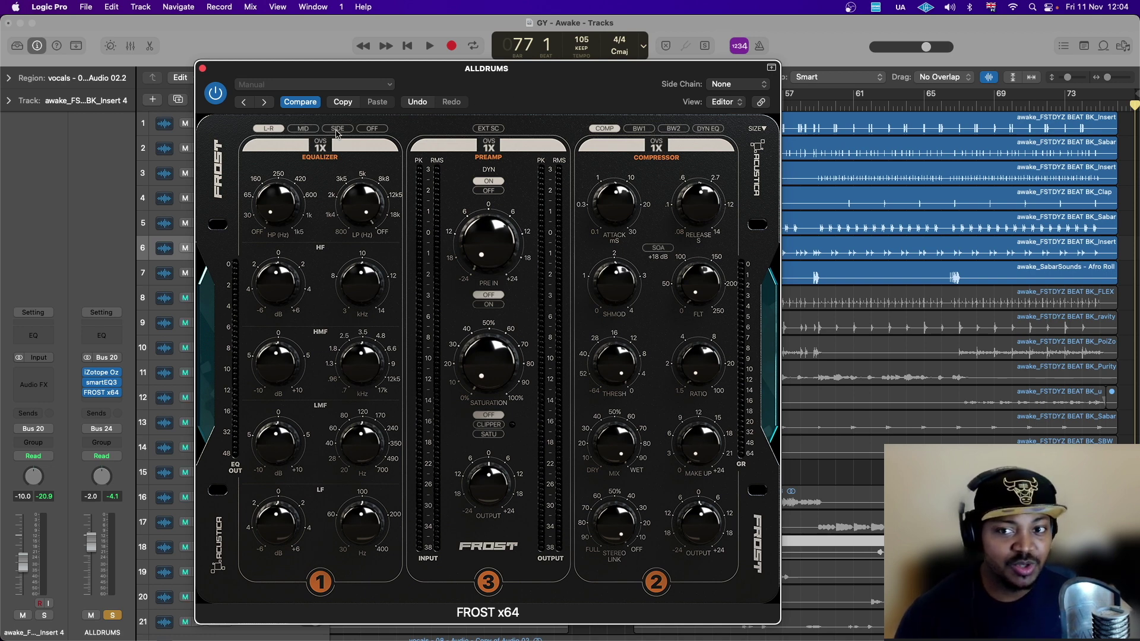
left_click(338, 129)
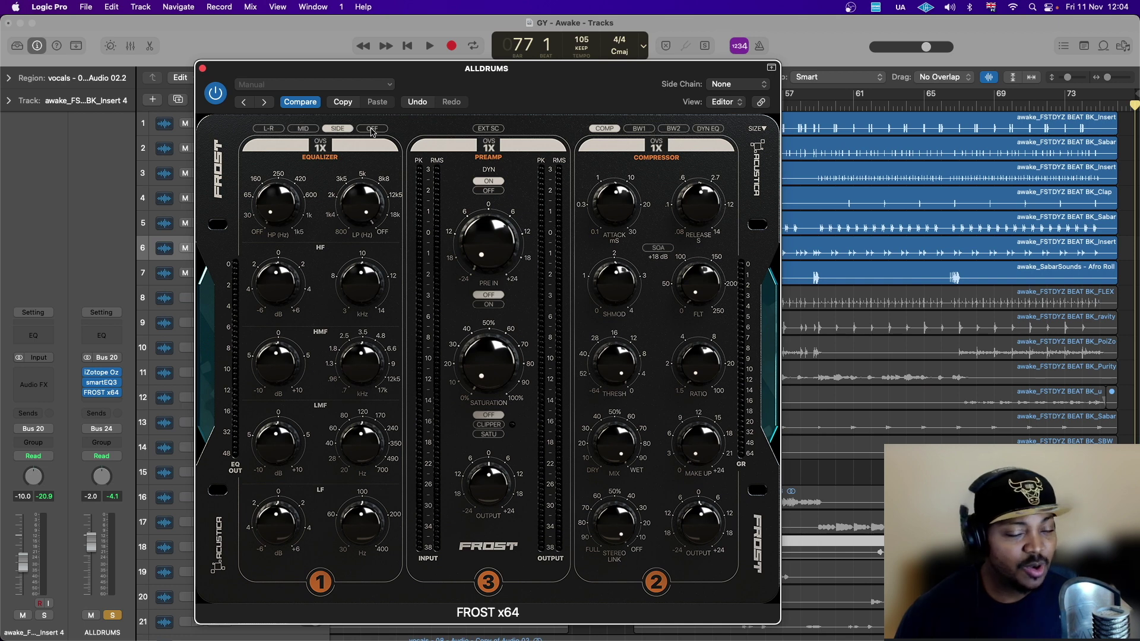
left_click(316, 148)
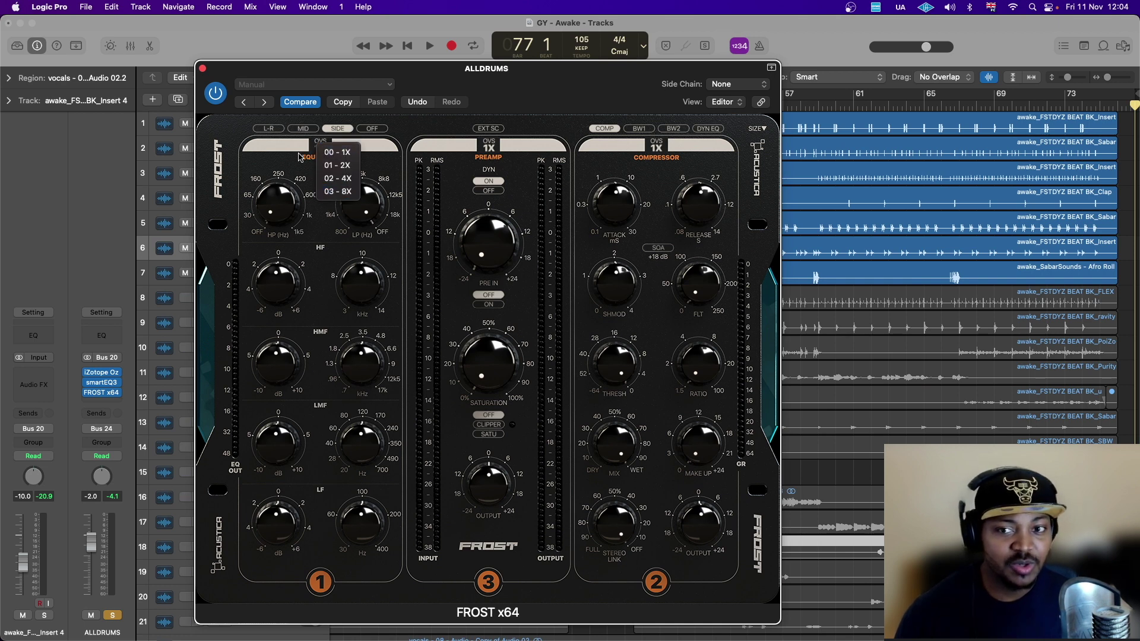
left_click(319, 150)
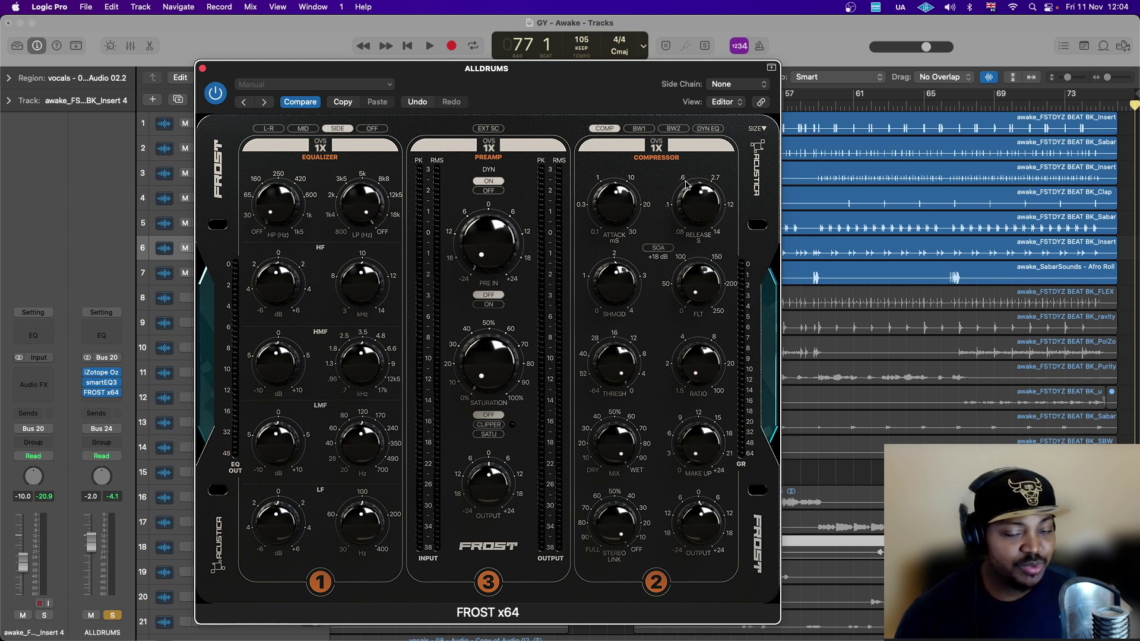
Check the compressor's oversampling options, try the BW1 and BW2 modes, and set the section to DYN EQ
left_click(657, 147)
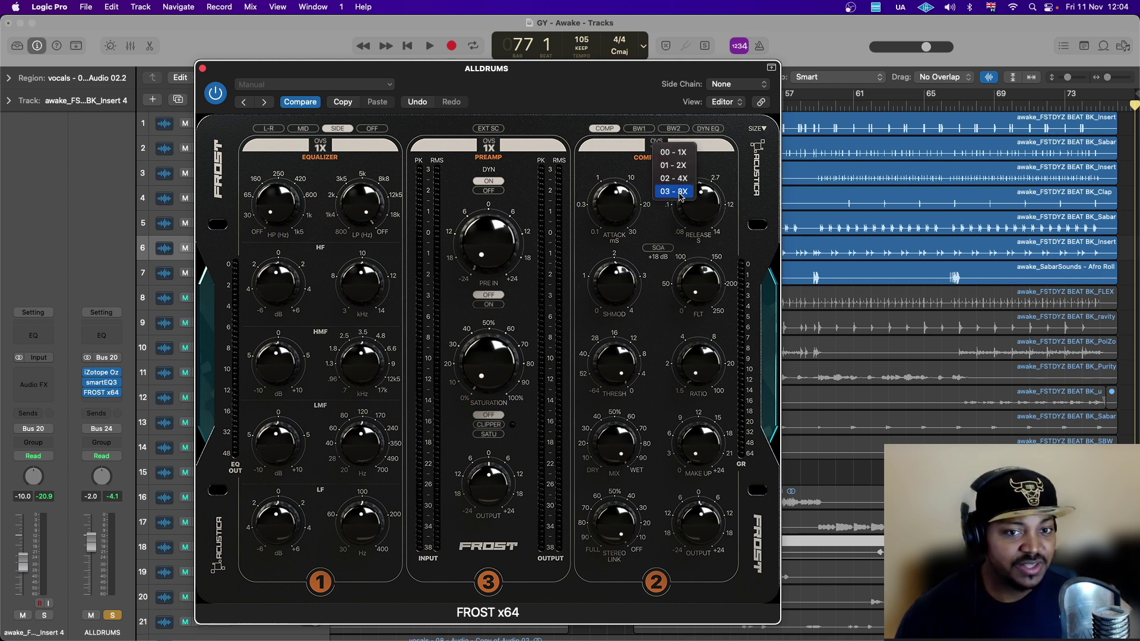
left_click(617, 142)
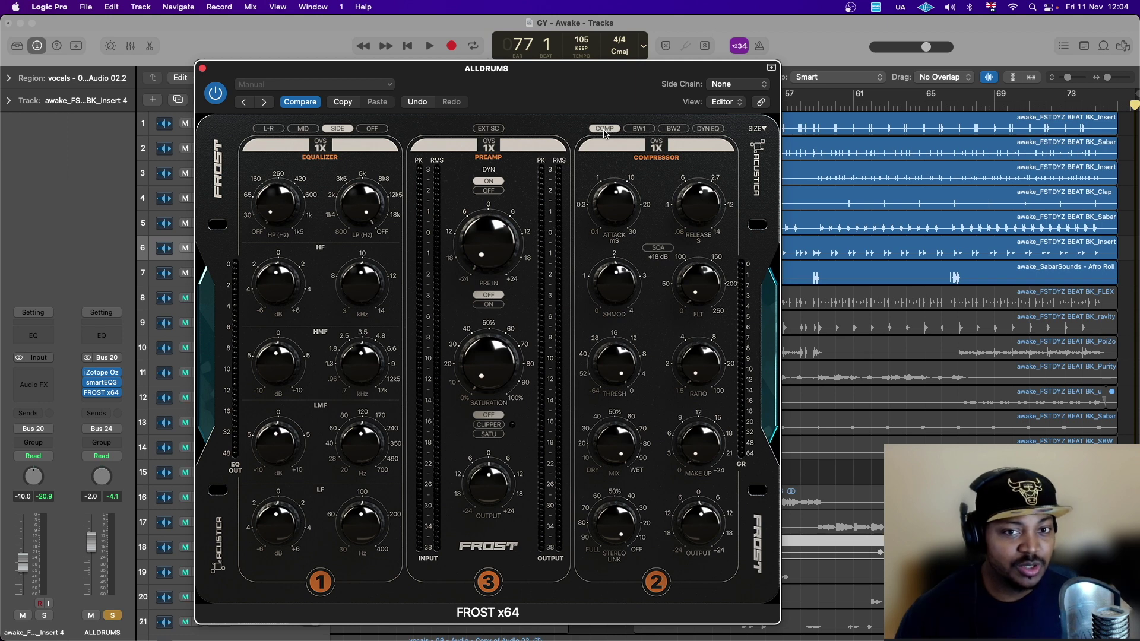
left_click(646, 131)
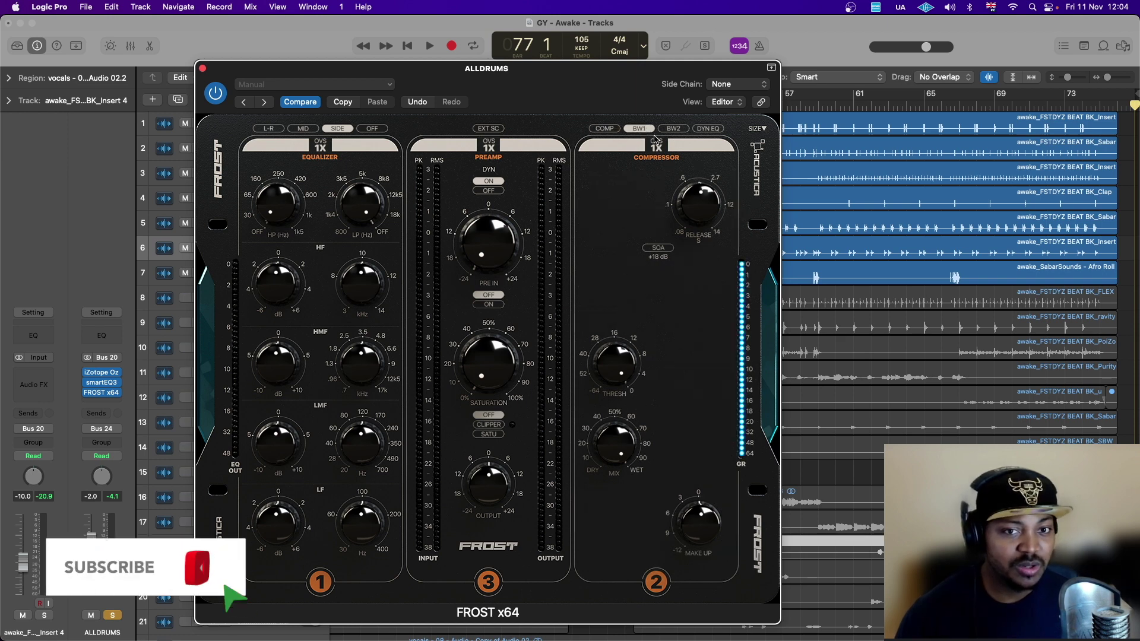
left_click(673, 129)
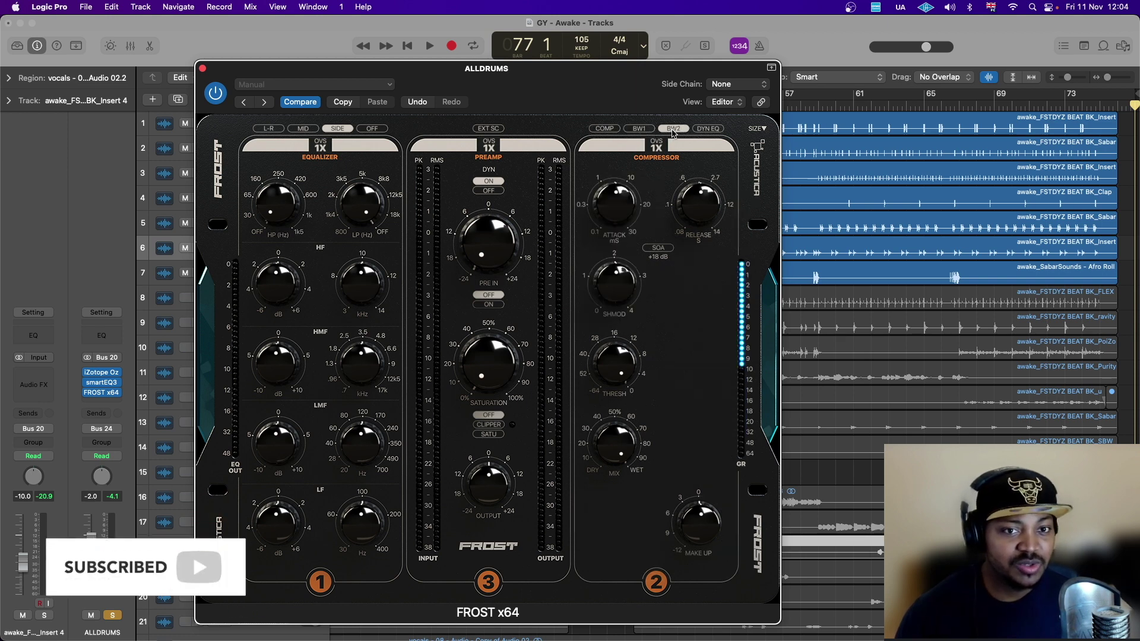
left_click(709, 129)
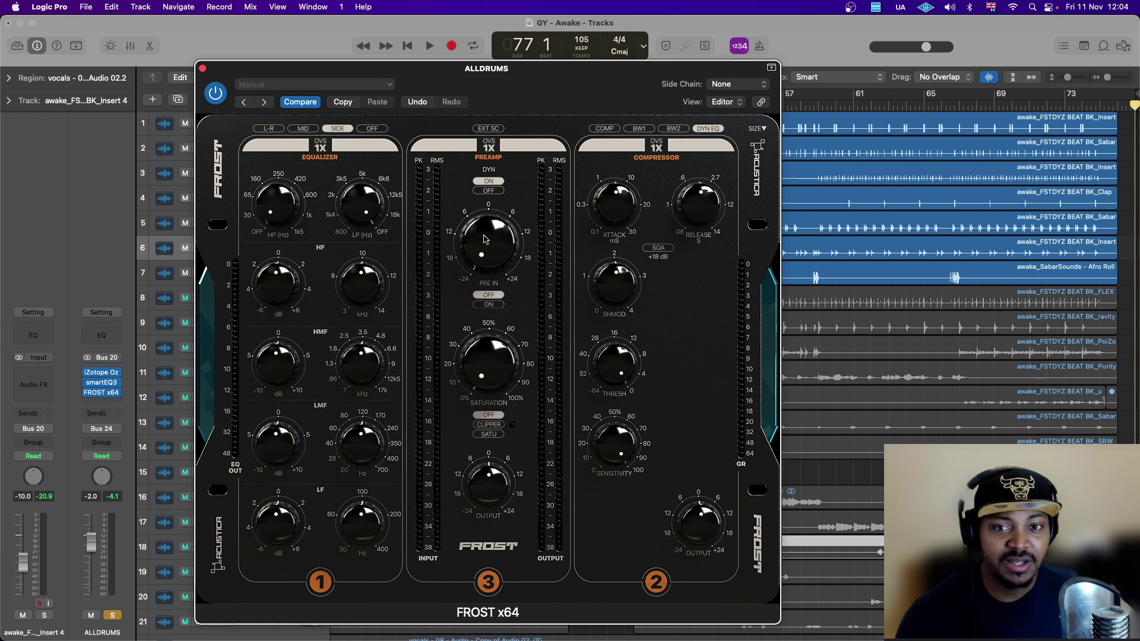
Turn off the preamp's DYN option and set its clipper selector to SATU
left_click(493, 191)
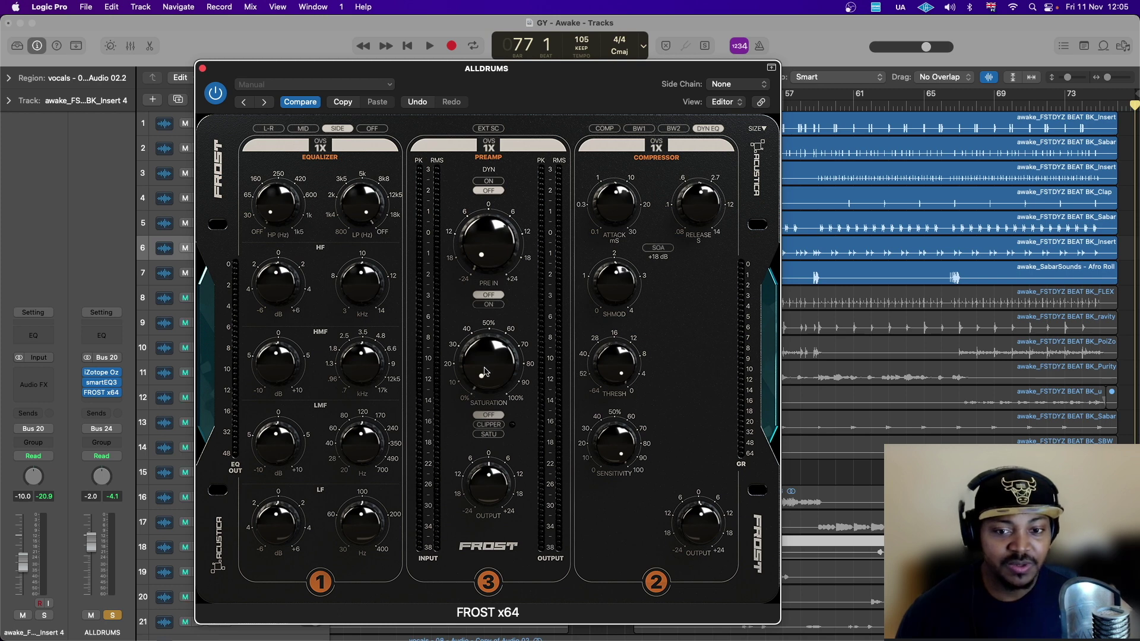
left_click(490, 426)
left_click(491, 435)
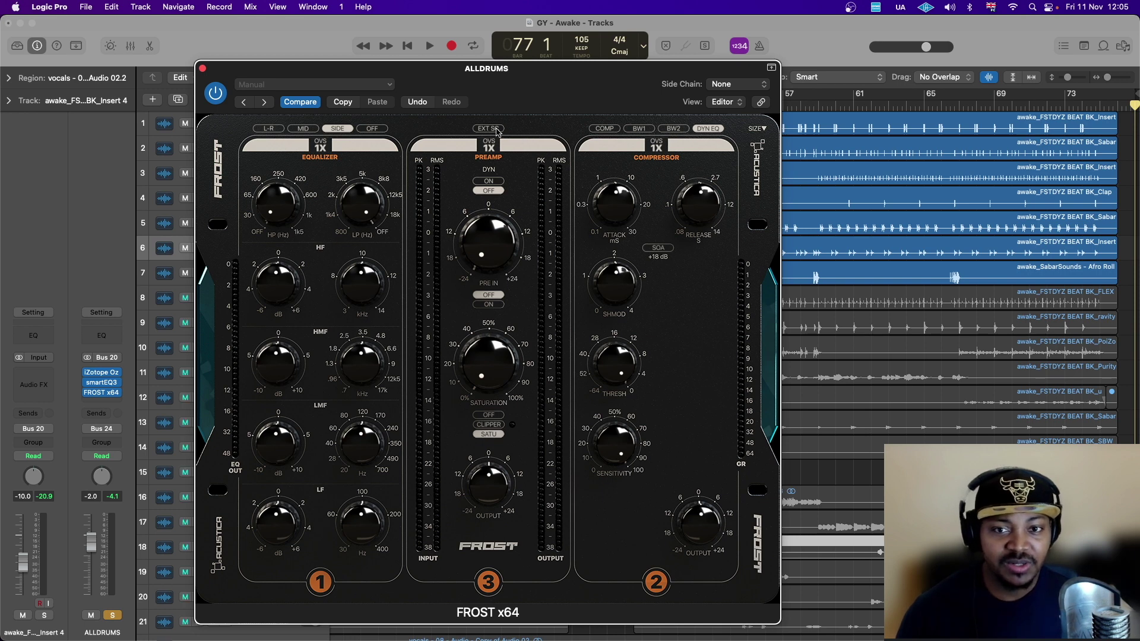
left_click(741, 88)
left_click(636, 90)
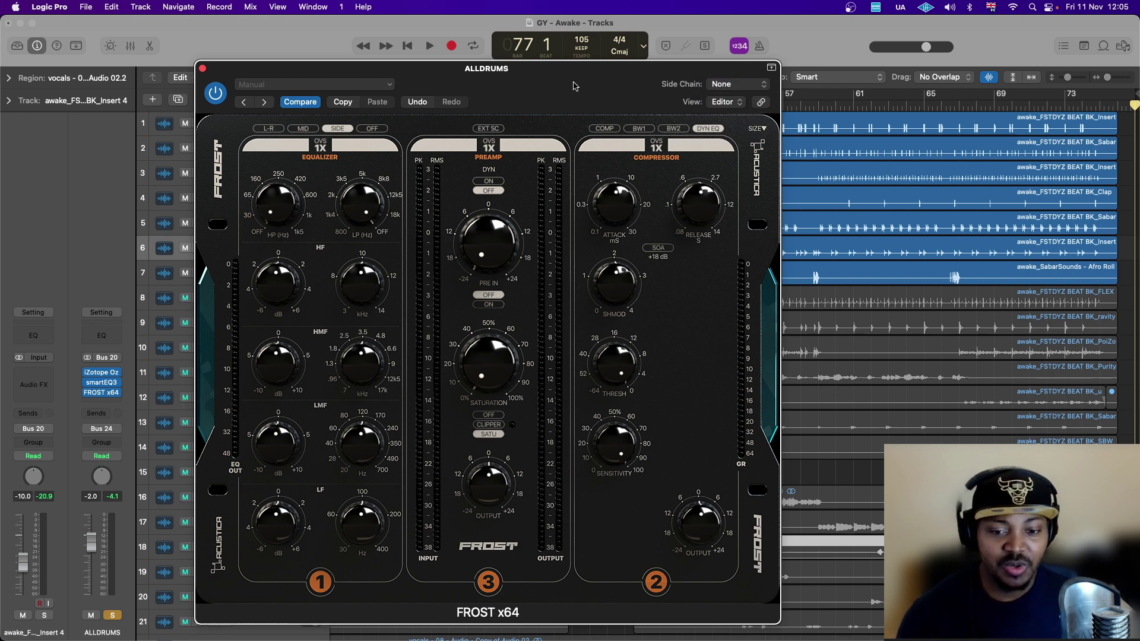
left_click_drag(573, 87, 608, 84)
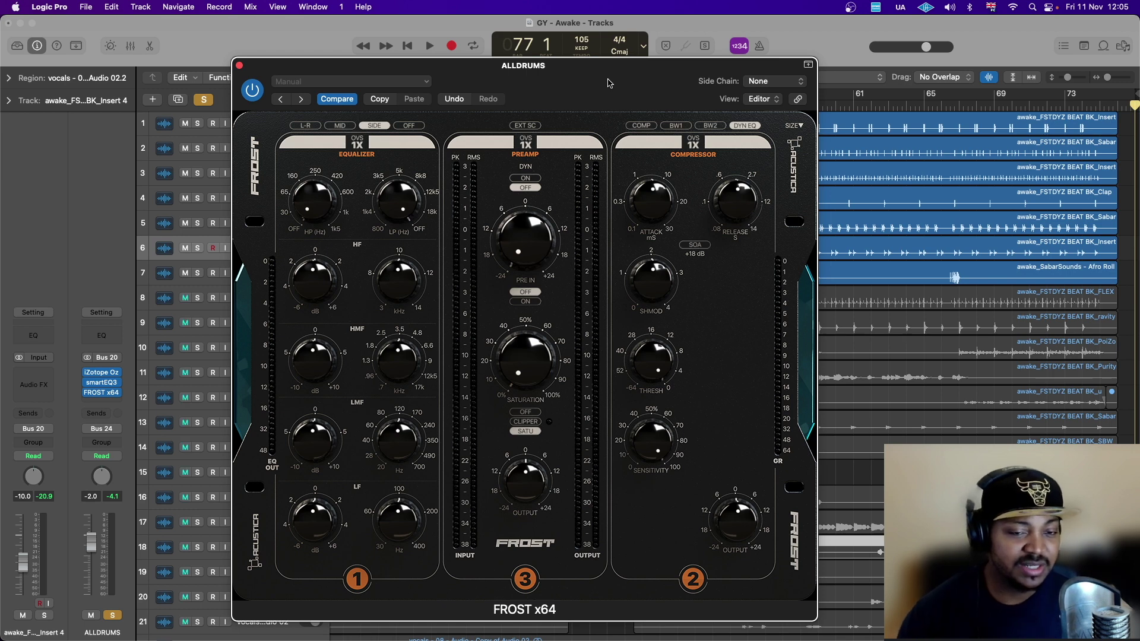
left_click_drag(608, 83, 589, 87)
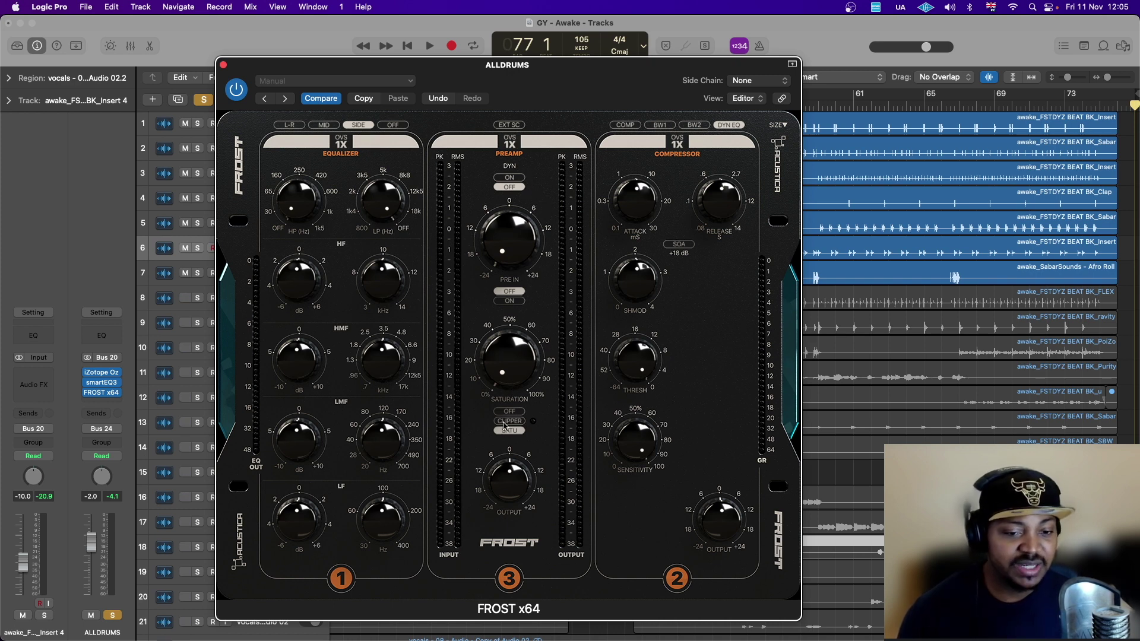
left_click_drag(541, 89, 551, 90)
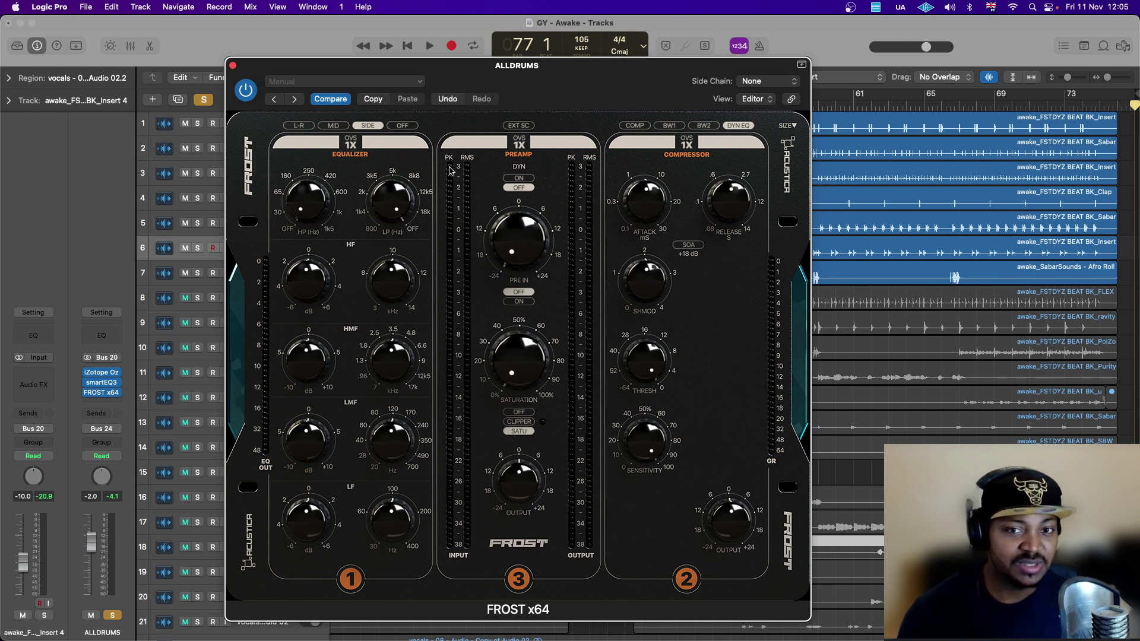
left_click_drag(534, 95, 529, 95)
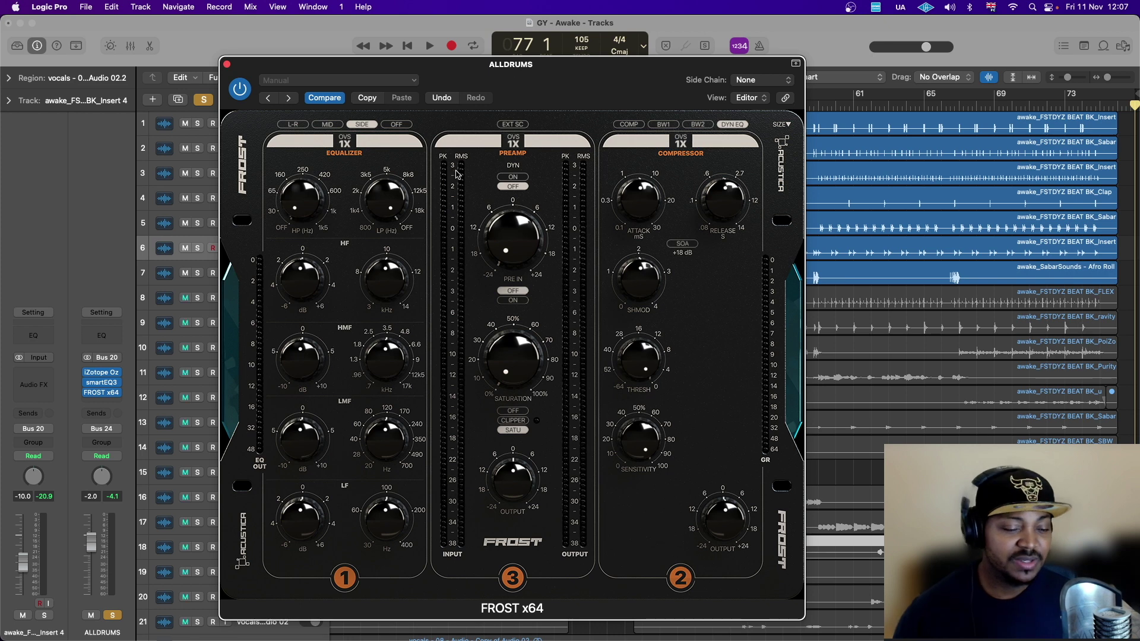
left_click_drag(520, 93, 557, 93)
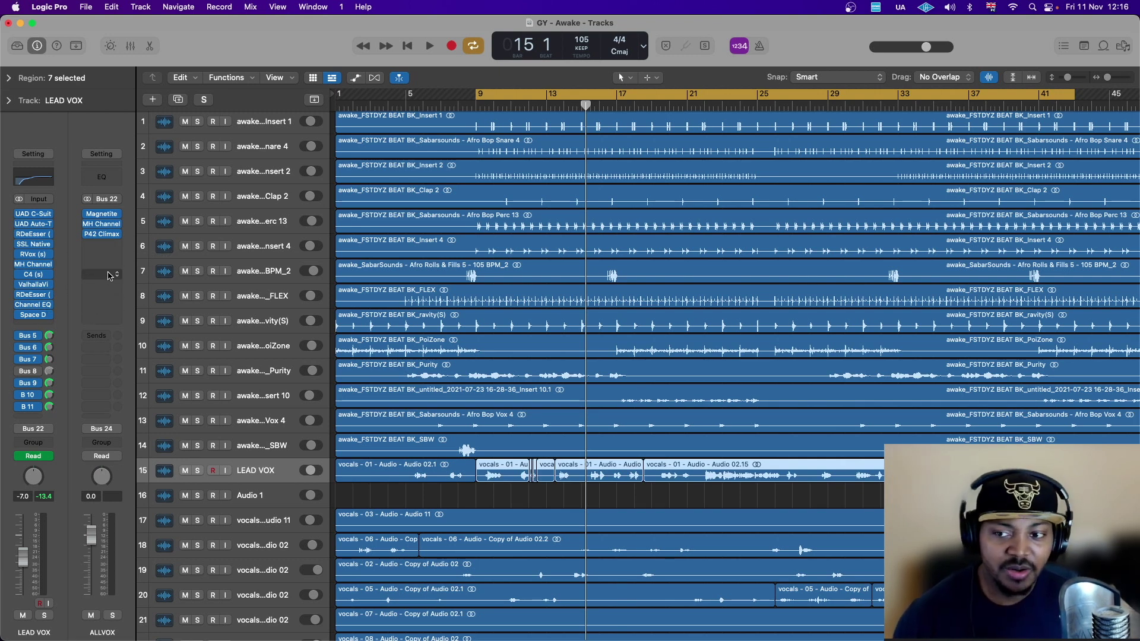
Insert FROST x64 after P42 Climax on the ALLVOX bus and cut its HMF gain by about 4 dB during playback
left_click(110, 245)
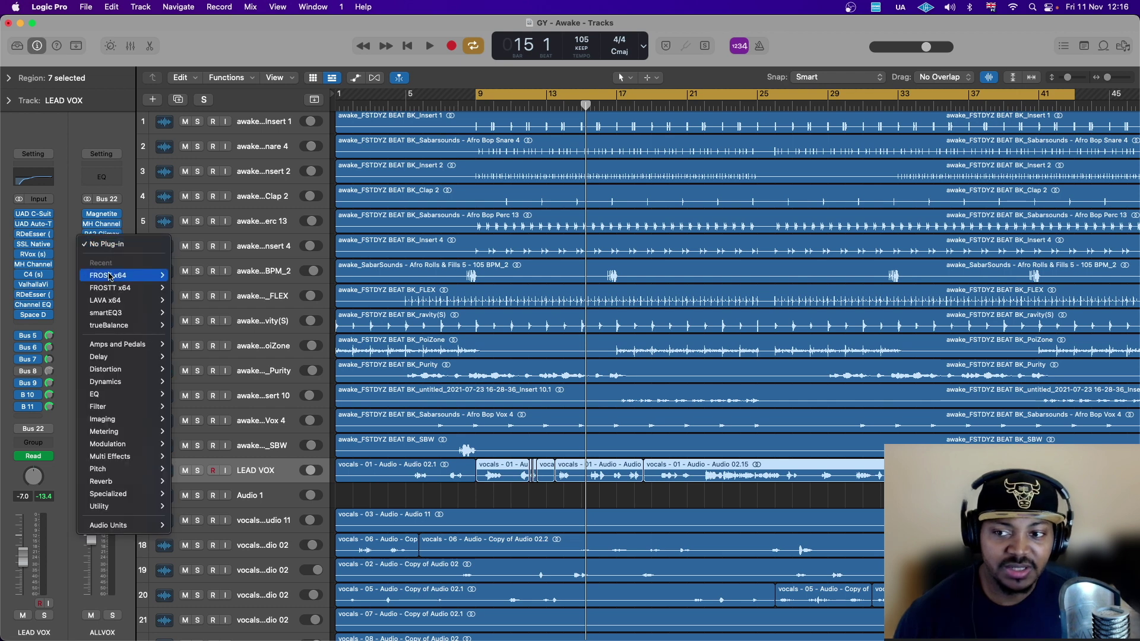
left_click(199, 277)
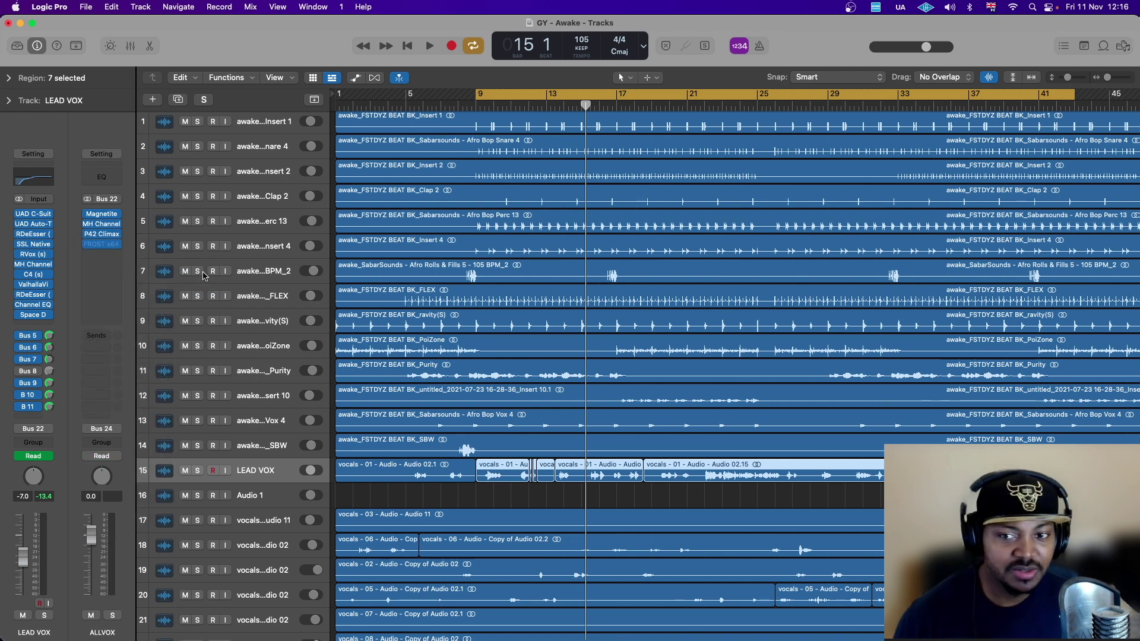
key("space")
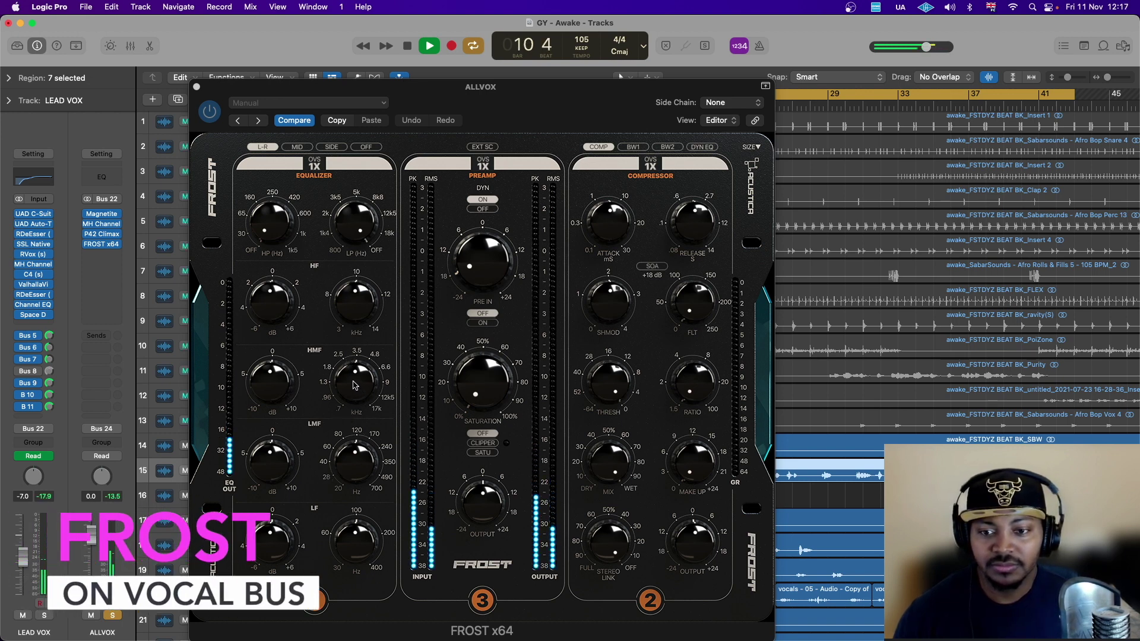
left_click_drag(262, 389, 270, 368)
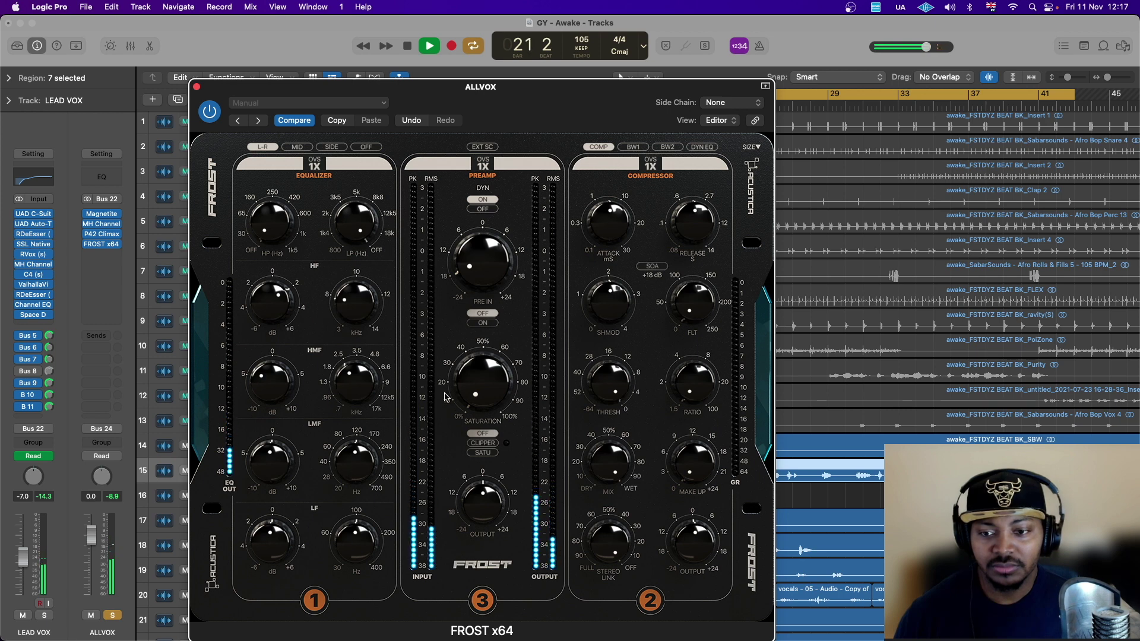
Set the compressor section to DYN EQ, lower its threshold to near the 8 mark and reduce the sensitivity to about 80
left_click(705, 149)
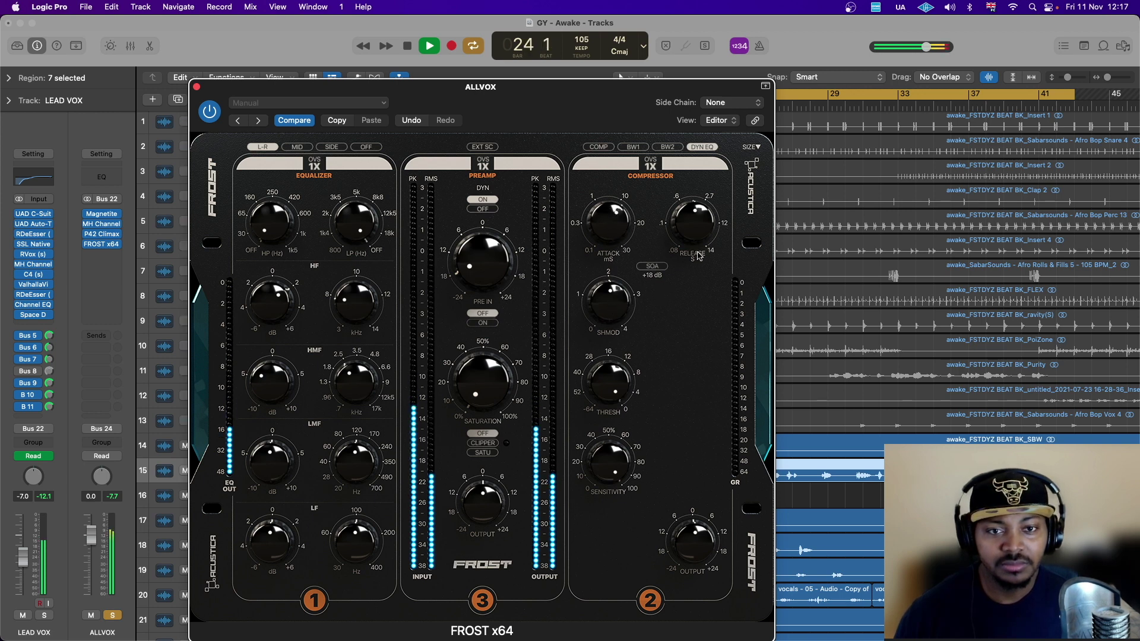
left_click_drag(610, 380, 610, 439)
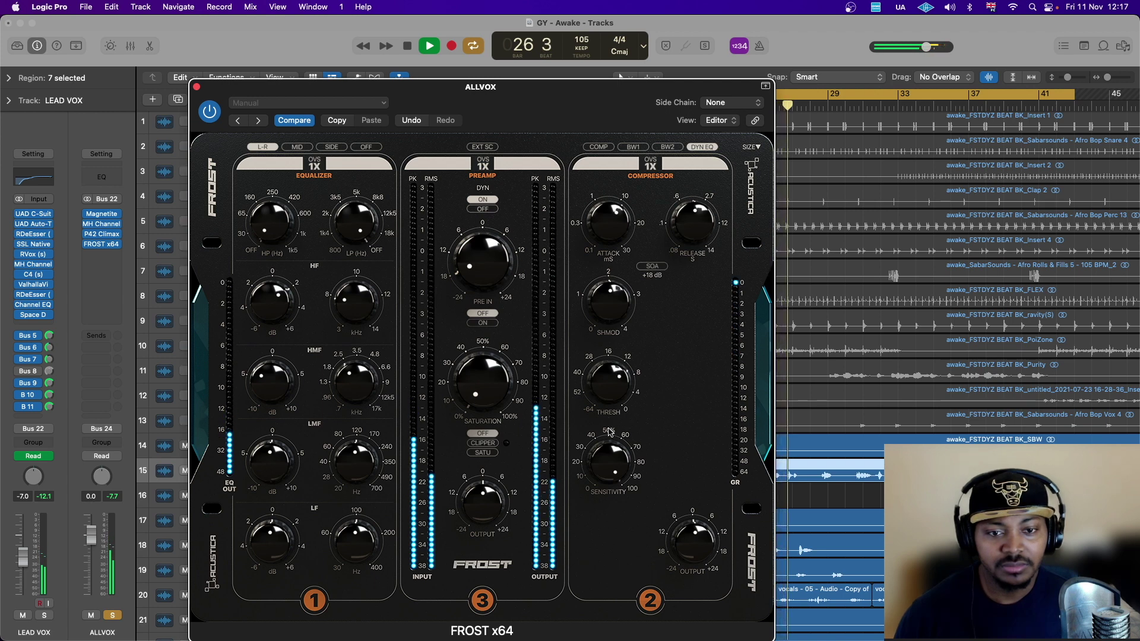
left_click_drag(610, 478, 610, 473)
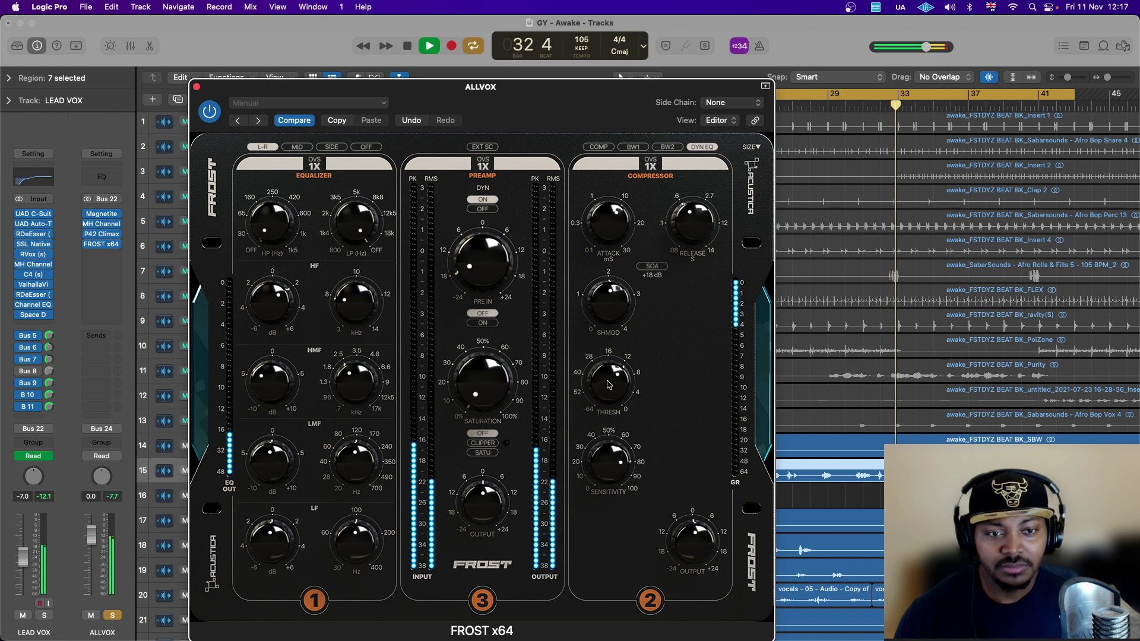
Compare the vocals with FROST bypassed and re-enabled during playback
left_click(209, 112)
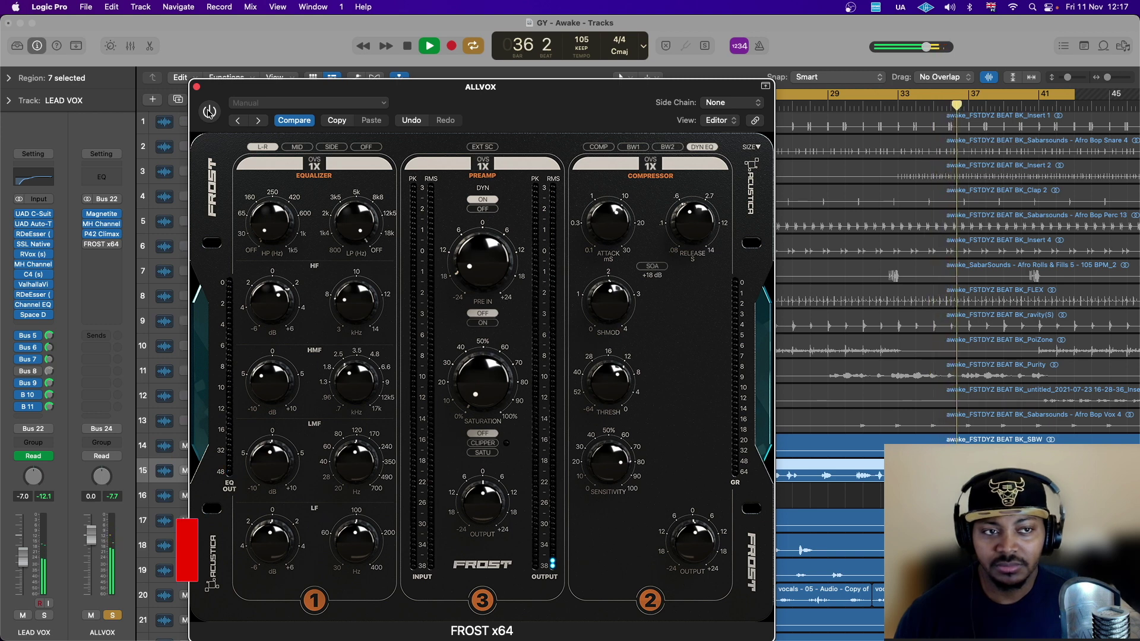
left_click(209, 112)
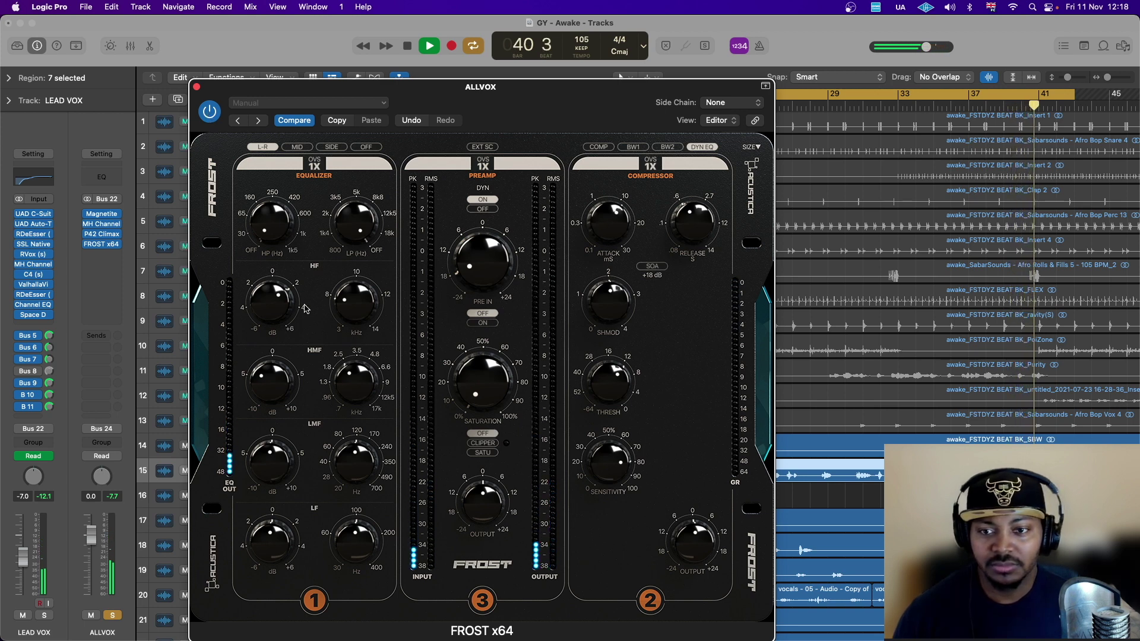
key("space")
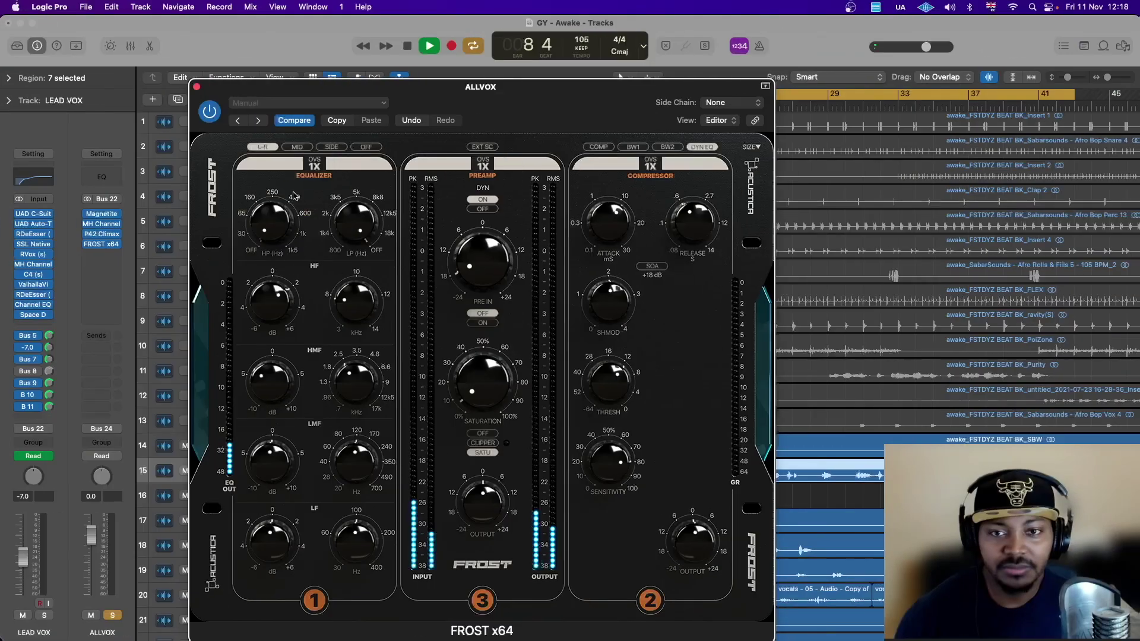
Set oversampling to 2X for the equalizer and compressor and 4X for the preamp, and raise the preamp saturation to about 20%
left_click(315, 165)
left_click(332, 183)
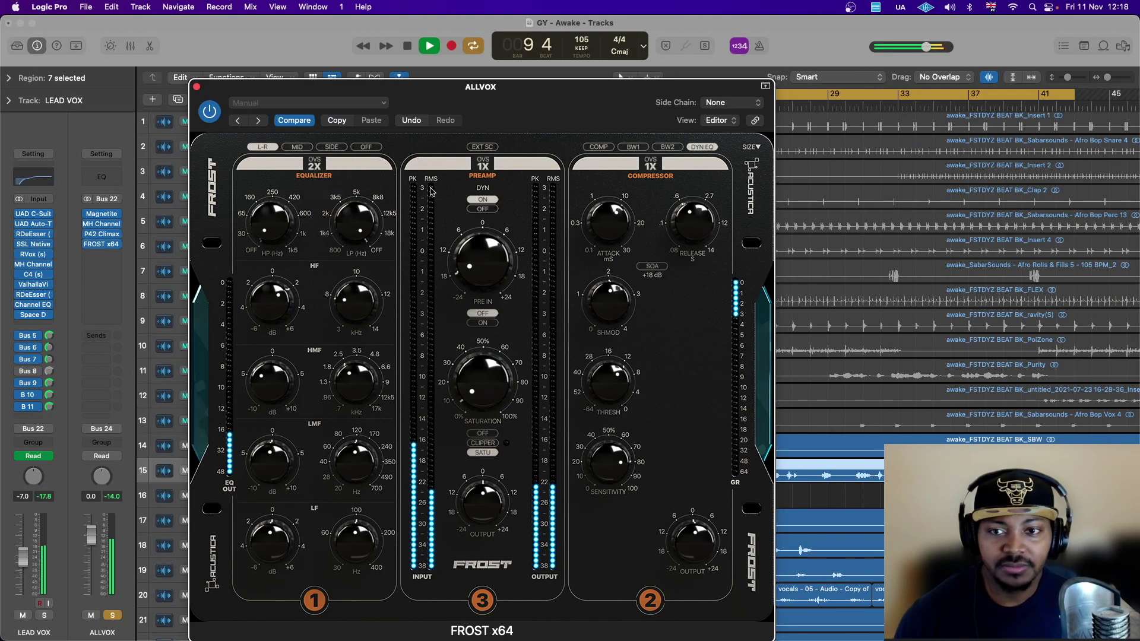
left_click(653, 166)
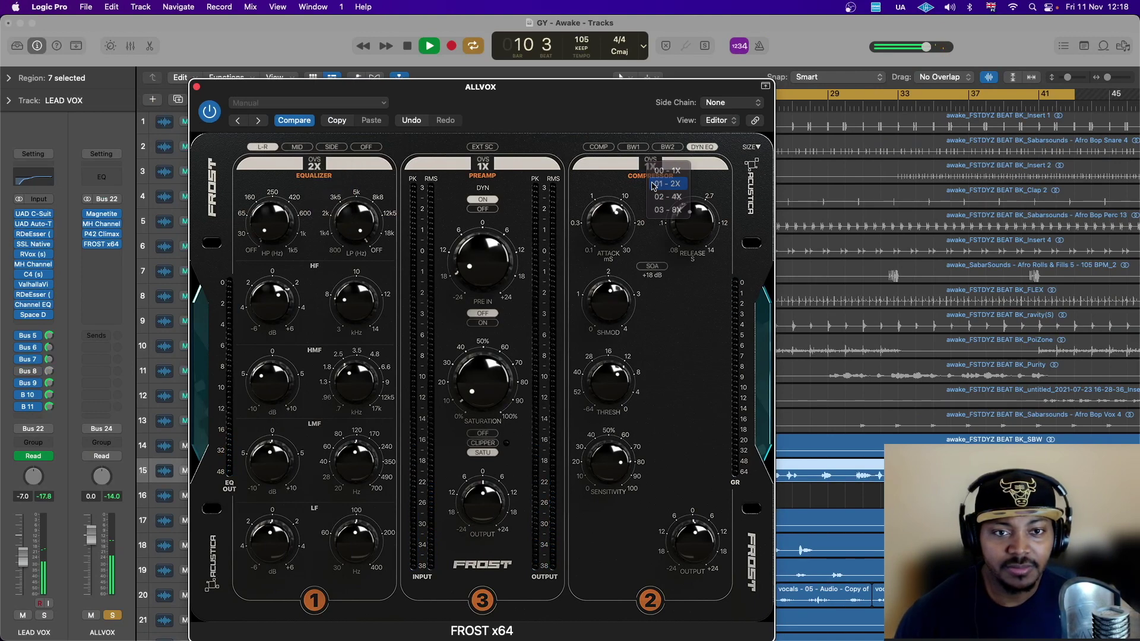
left_click(667, 184)
left_click(486, 168)
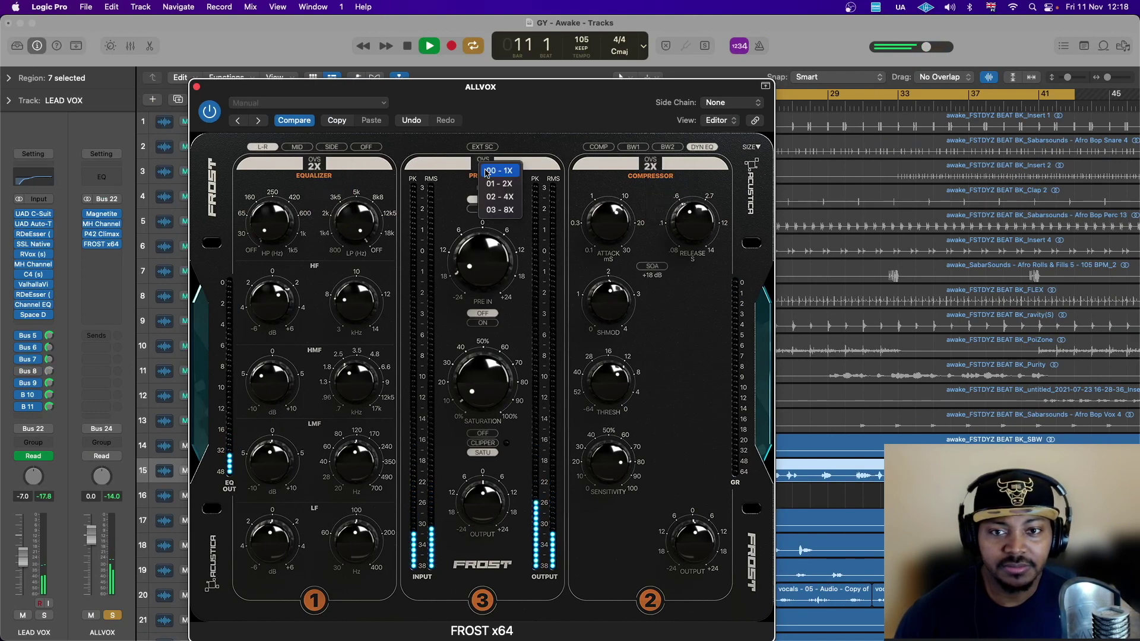
left_click(493, 197)
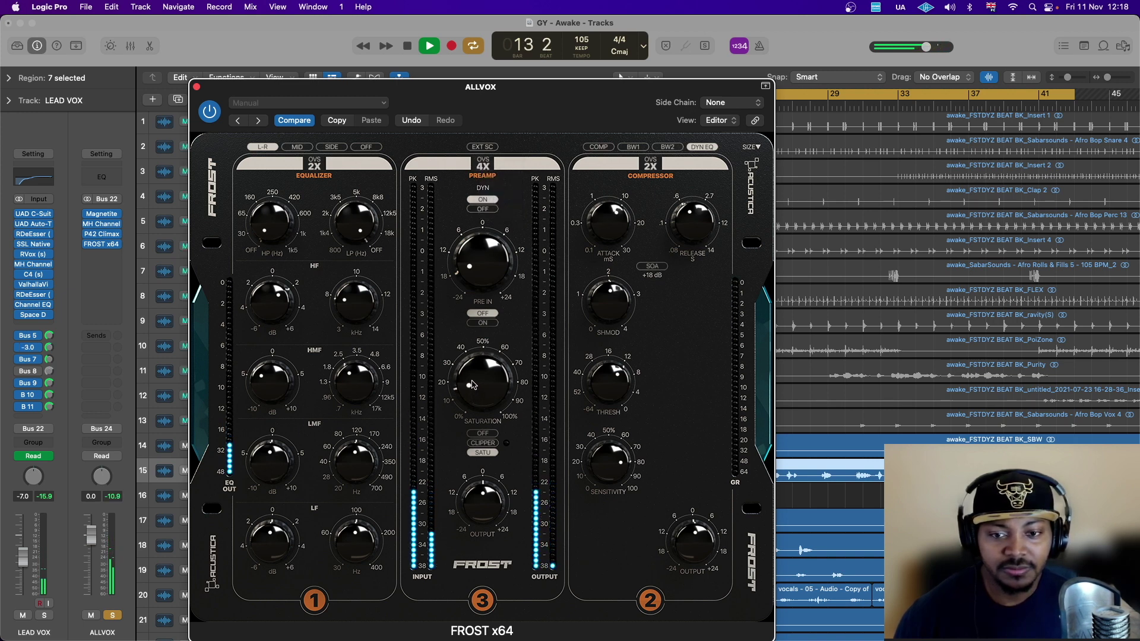
mouse_move(471, 383)
left_mouse_down()
mouse_move(477, 357)
mouse_move(469, 372)
left_mouse_up()
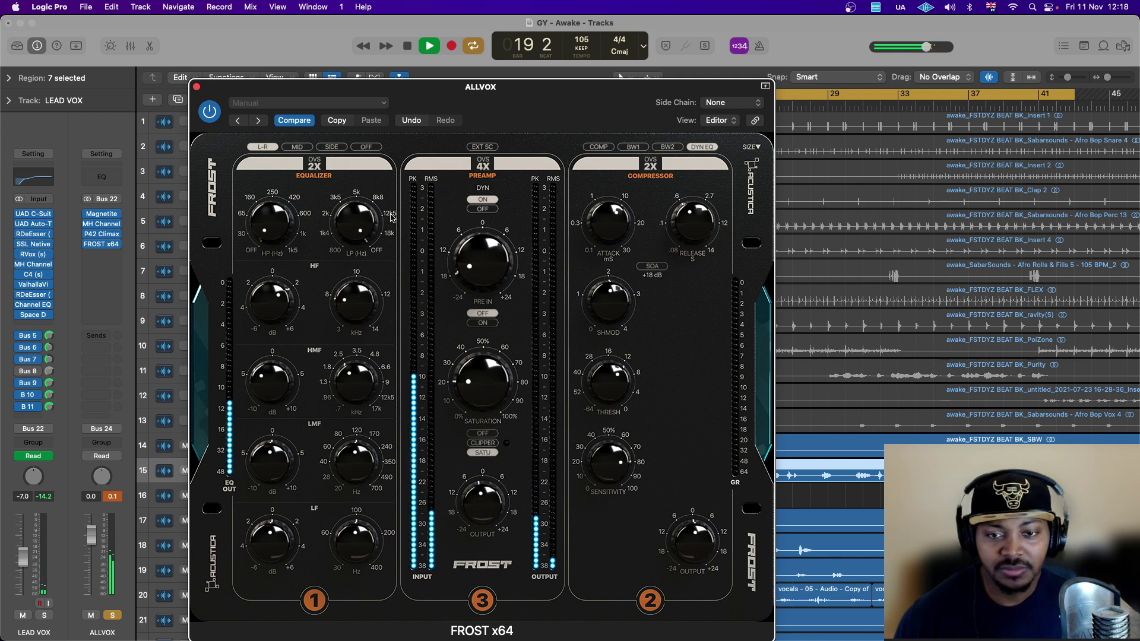
Toggle the FROST bypass to compare the vocals, and unsolo the ALLVOX bus to hear the full mix
left_click(209, 112)
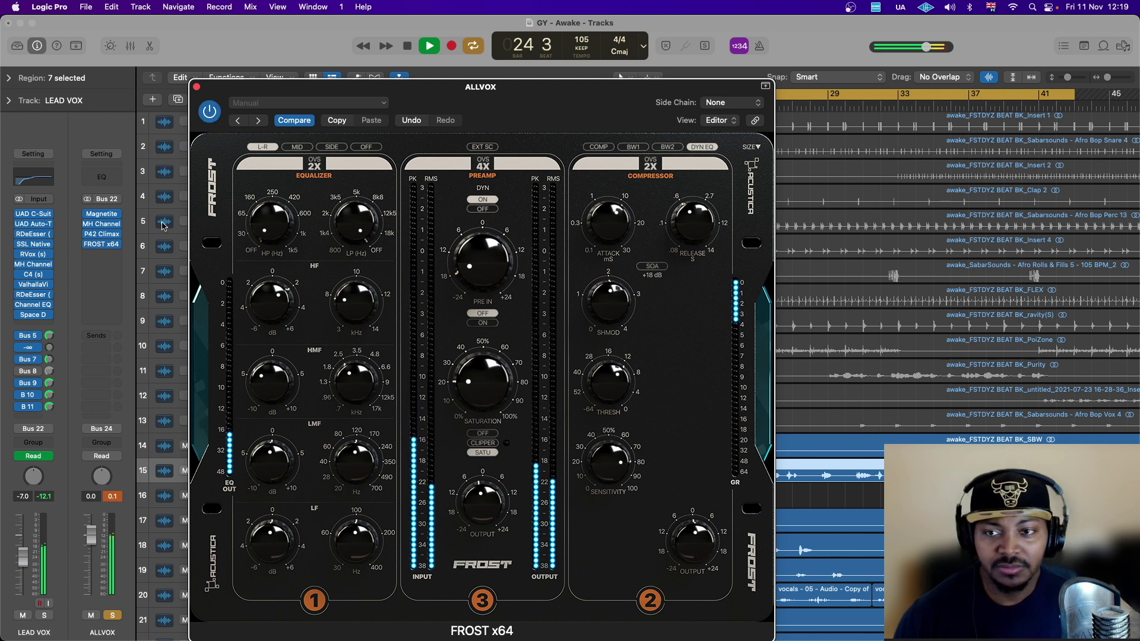
left_click(113, 616)
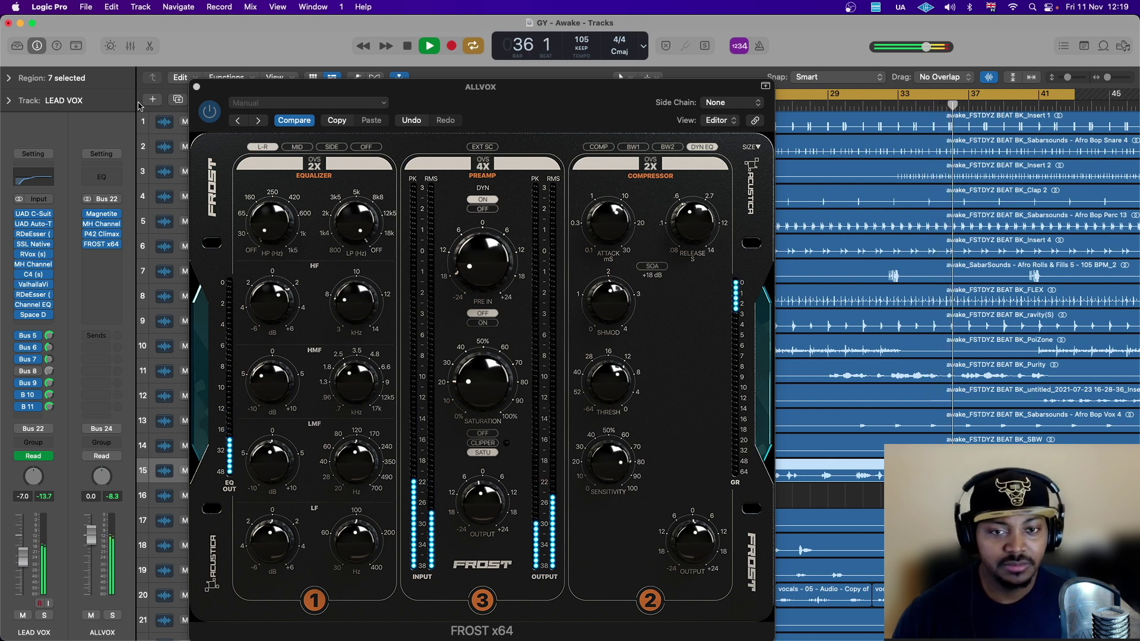
Bypass FROST on the ALLVOX bus to hear the full mix without it, and stop playback
left_click(209, 113)
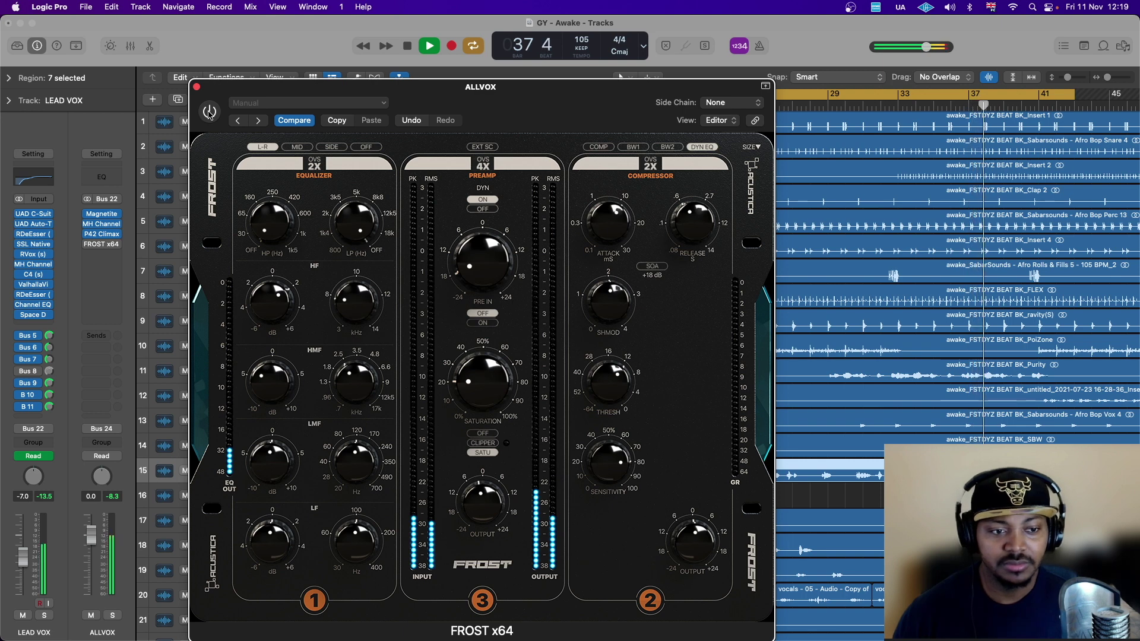
key("space")
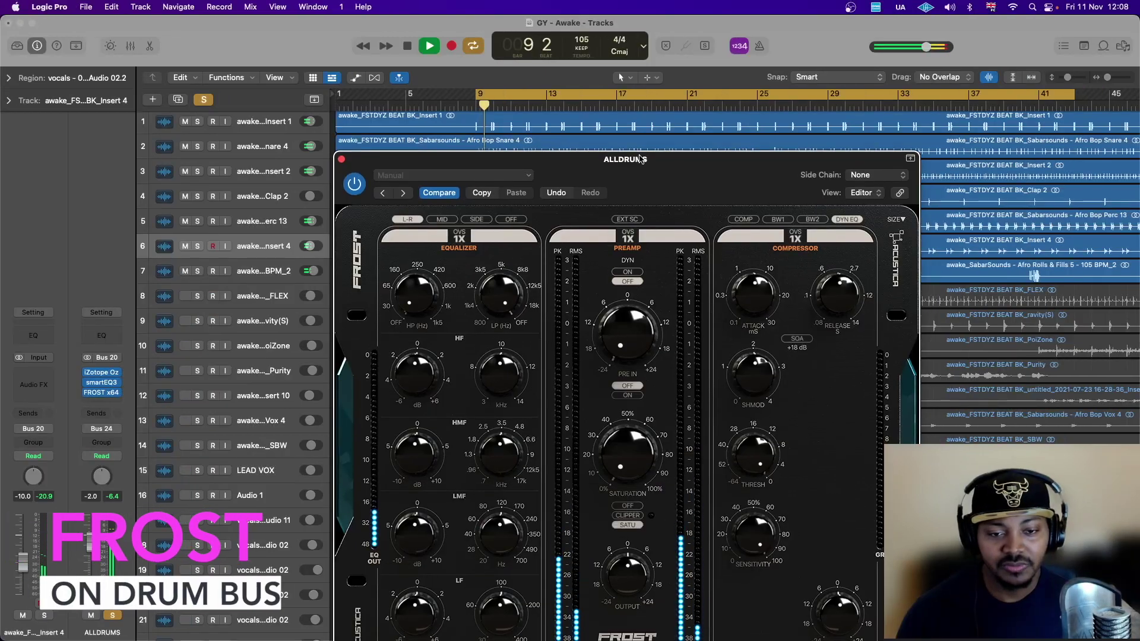
Boost the LF band gain of FROST's equalizer on the ALLDRUMS bus to nearly +6 dB
left_click_drag(640, 159, 609, 89)
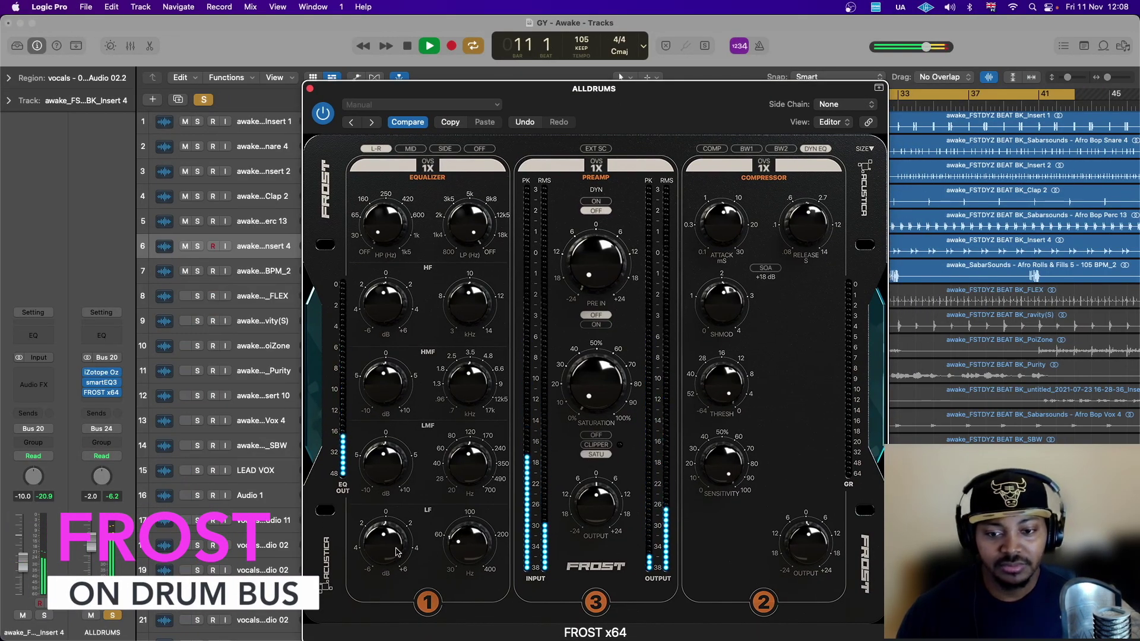
left_click_drag(386, 514, 387, 520)
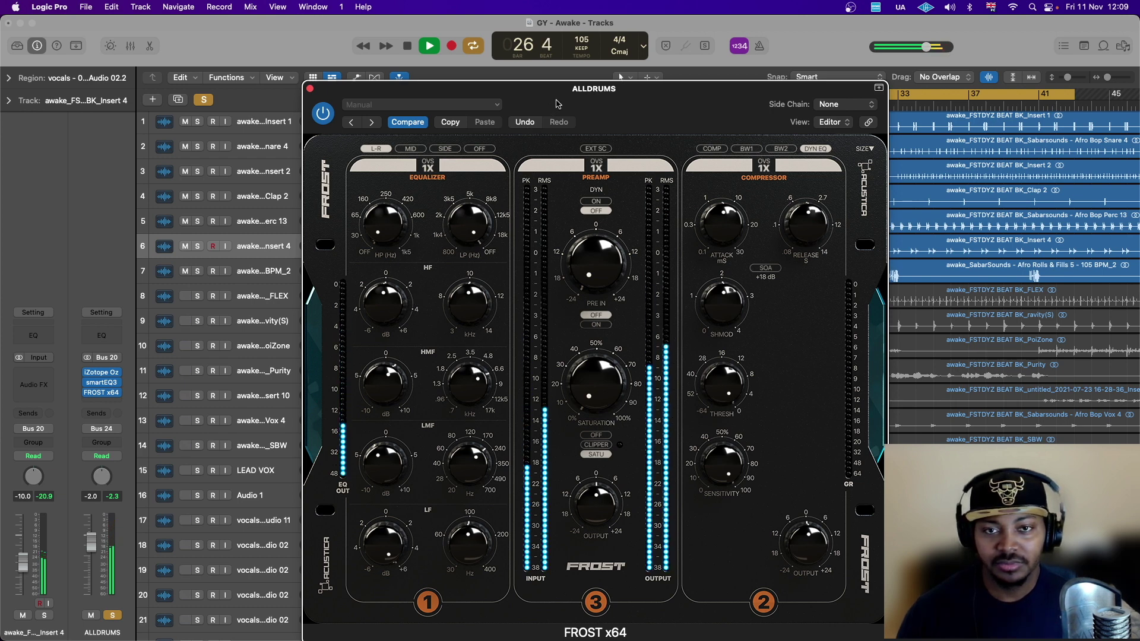
Bypass and re-enable FROST on the ALLDRUMS bus to compare the equalized drums during playback
left_click_drag(322, 119, 319, 98)
left_click(320, 94)
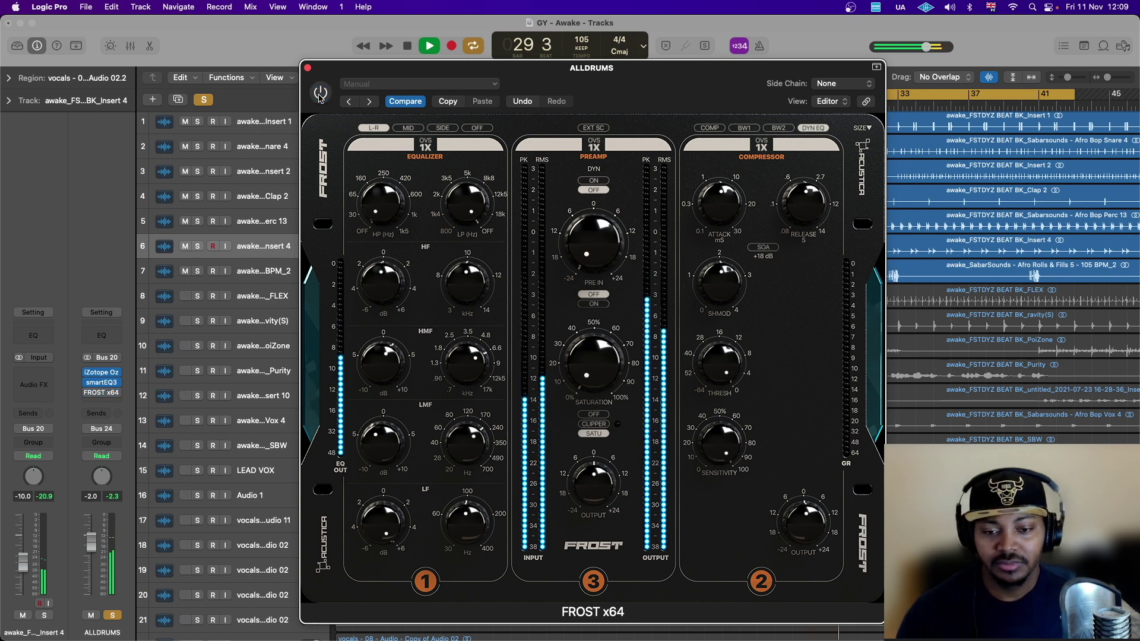
left_click(320, 94)
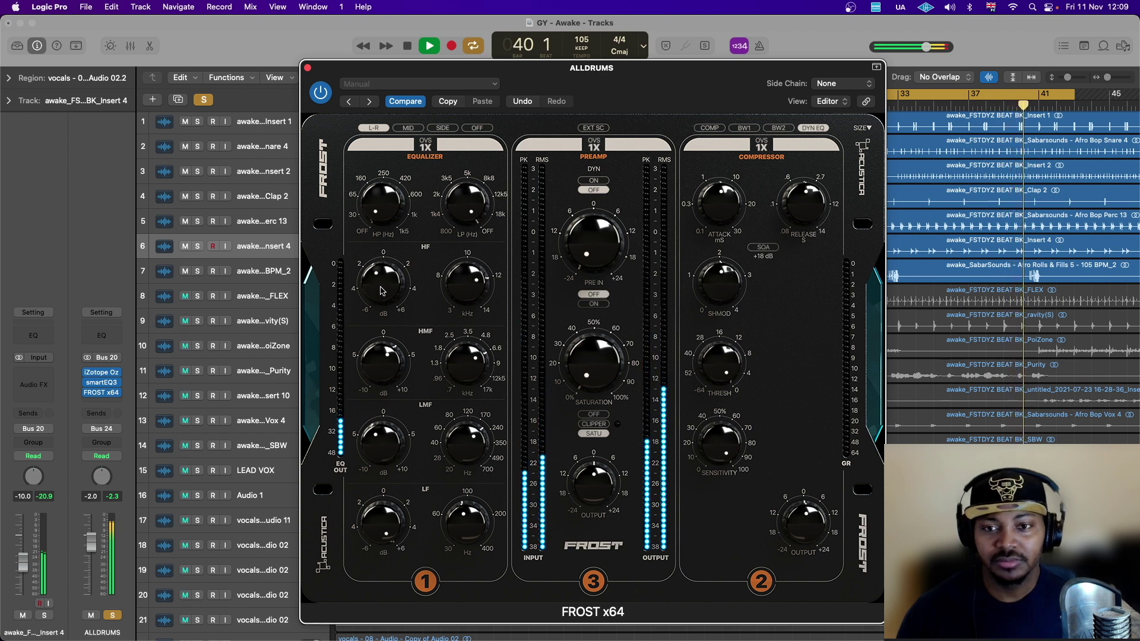
Set the equalizer section's oversampling to 4X on the drum bus
scroll(456, 222, "up", 3)
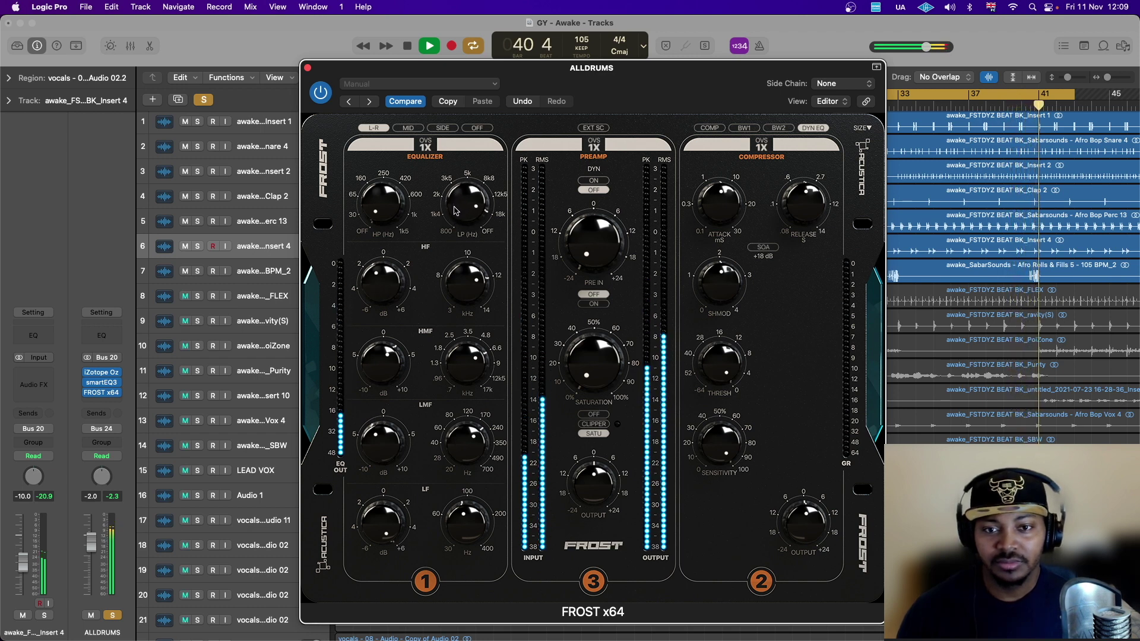
left_click(425, 146)
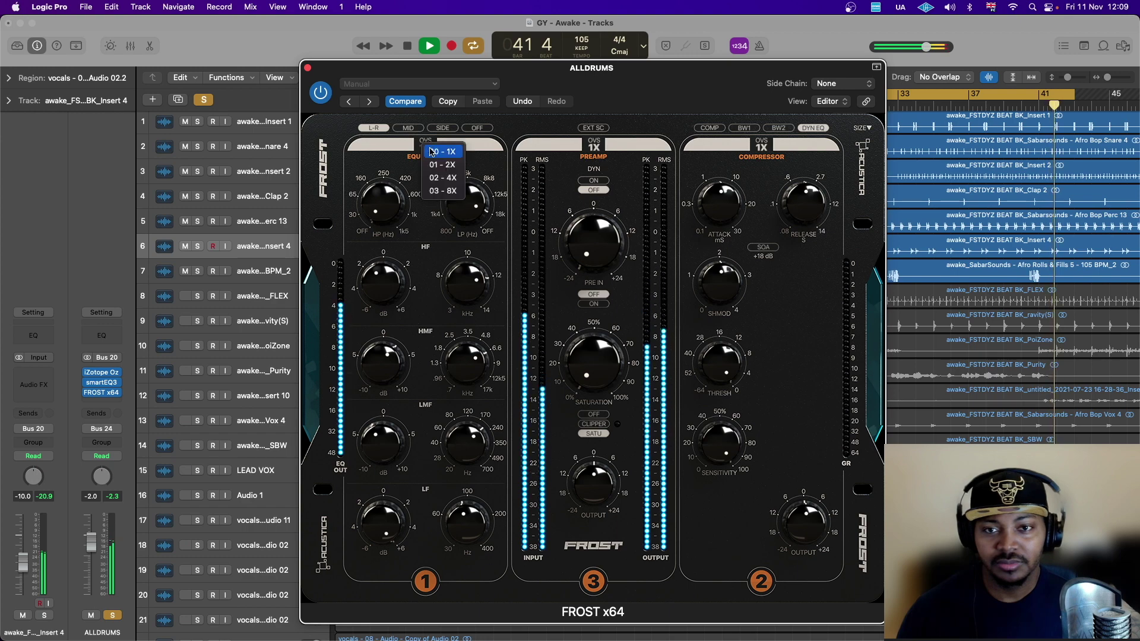
left_click(436, 178)
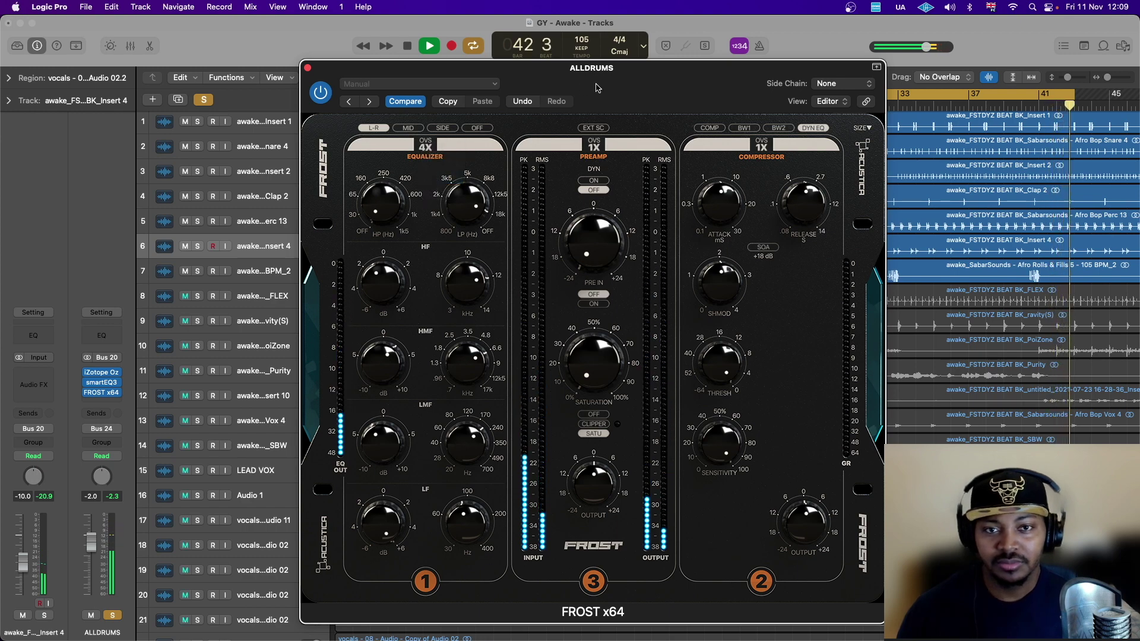
Compare the drums with FROST bypassed and active at the new equalizer oversampling, and stop playback
mouse_move(598, 87)
left_mouse_down()
mouse_move(539, 63)
mouse_move(573, 247)
mouse_move(587, 98)
left_mouse_up()
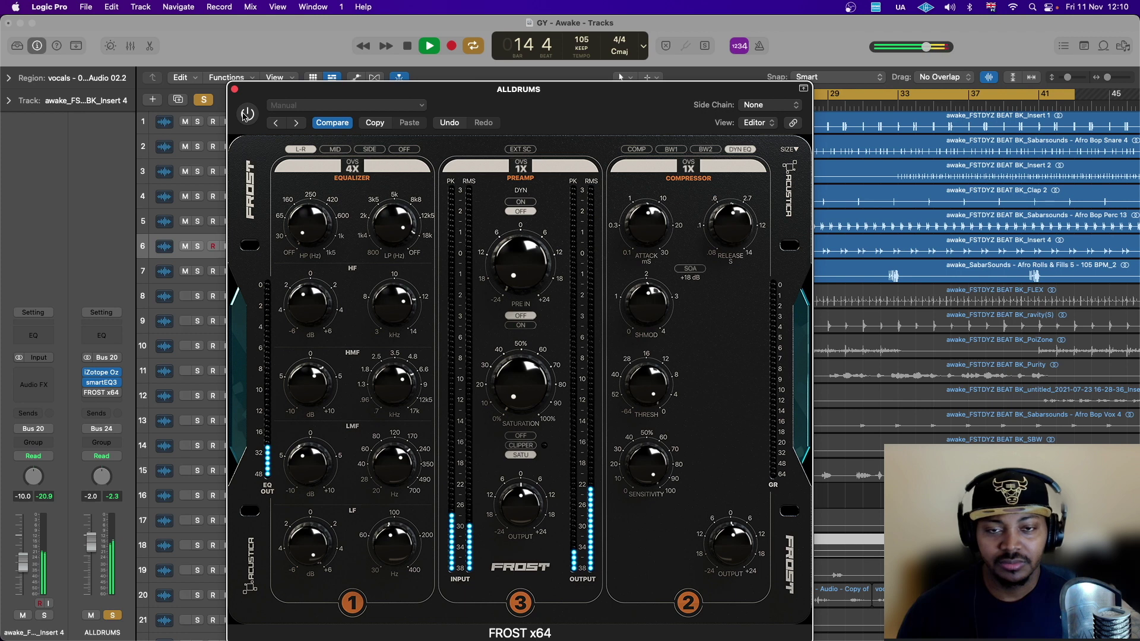
left_click(245, 115)
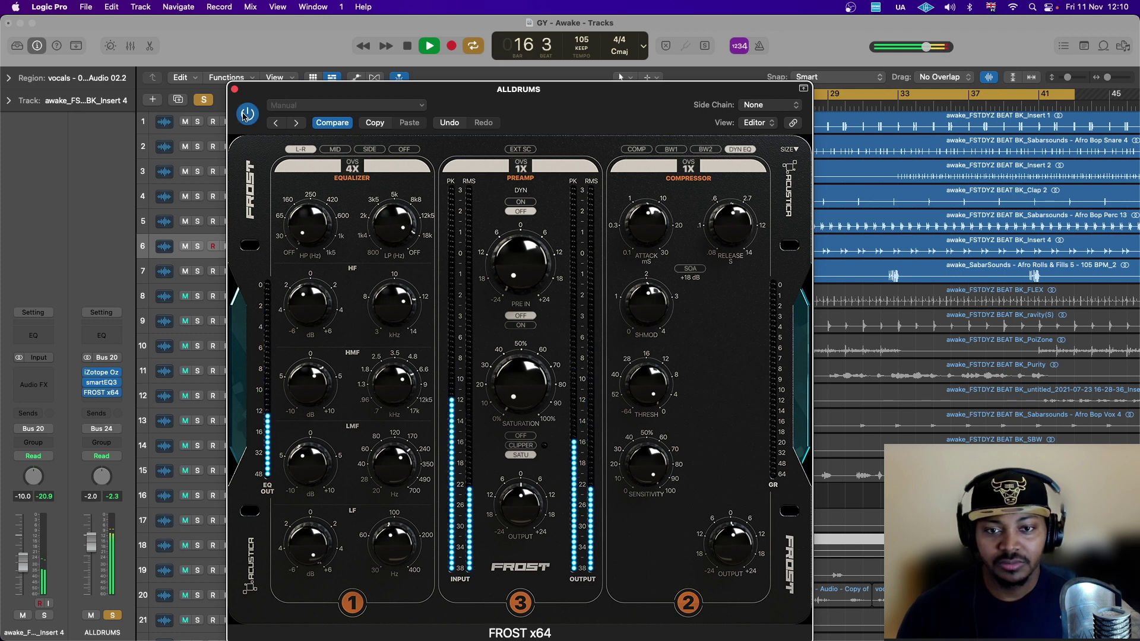
key("space")
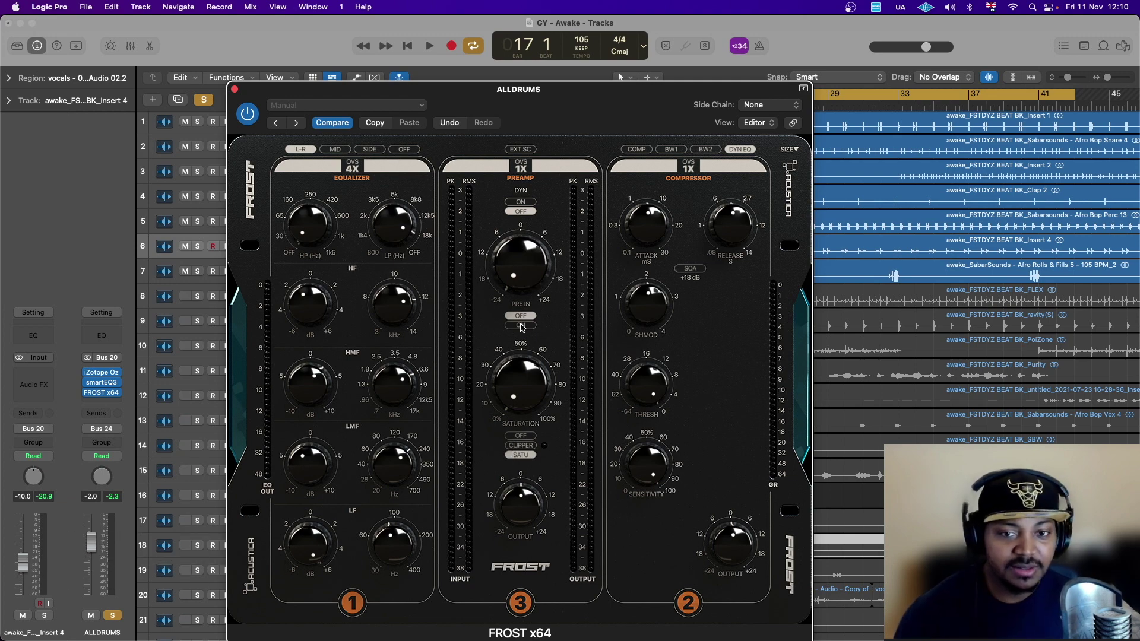
Turn on the preamp, raise PRE IN to about -6 dB and set the preamp oversampling to 4X during playback
left_click_drag(523, 291, 513, 262)
key("space")
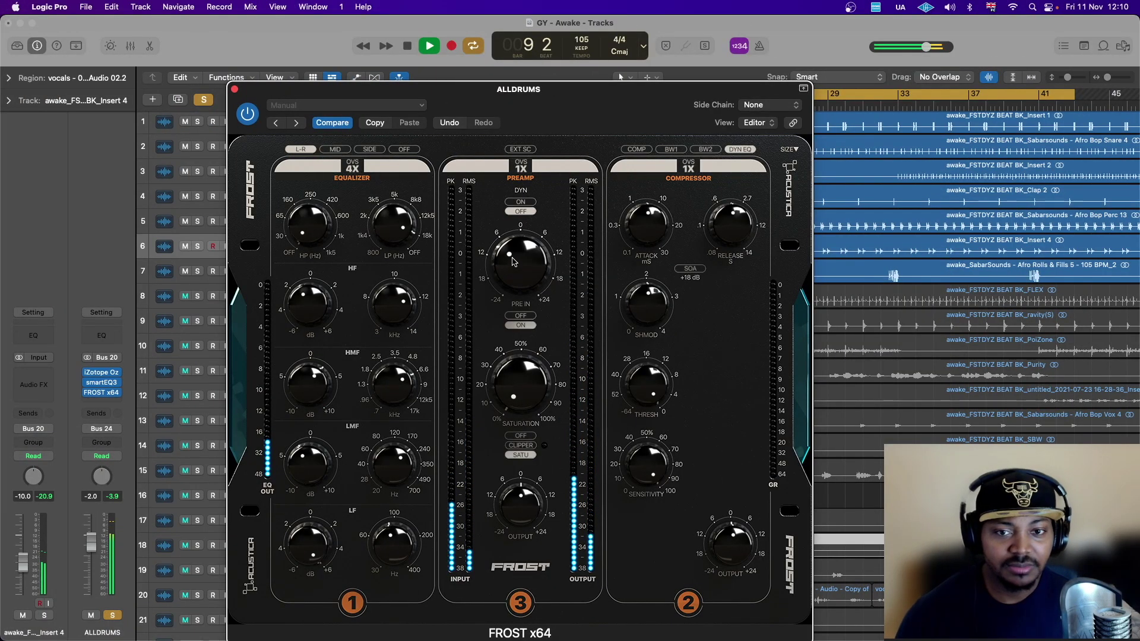
left_click(526, 169)
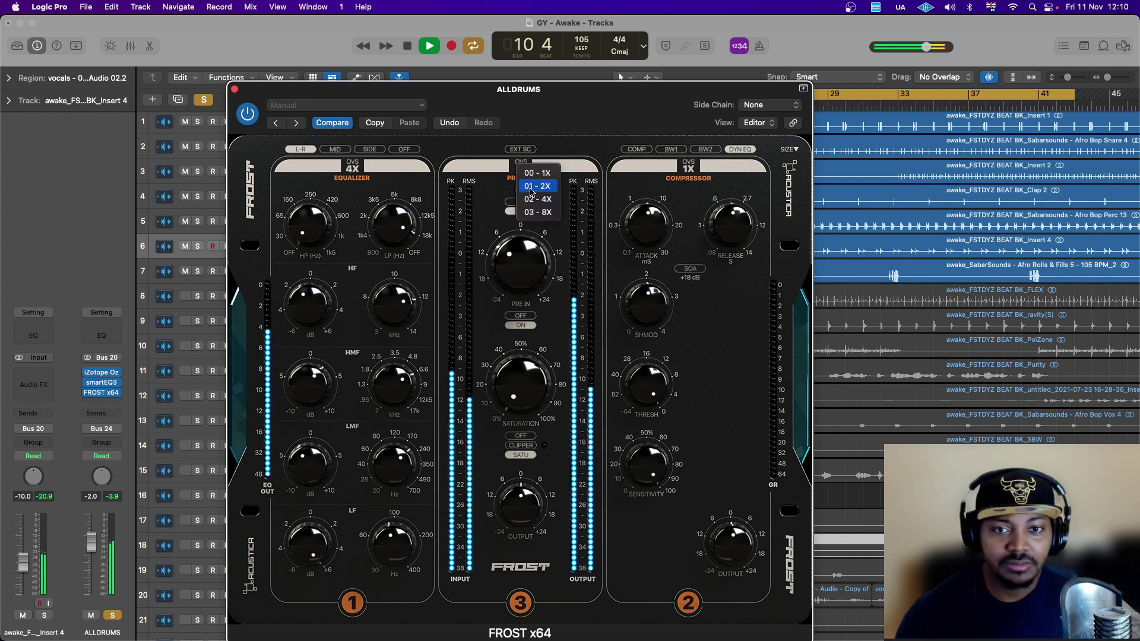
left_click(532, 187)
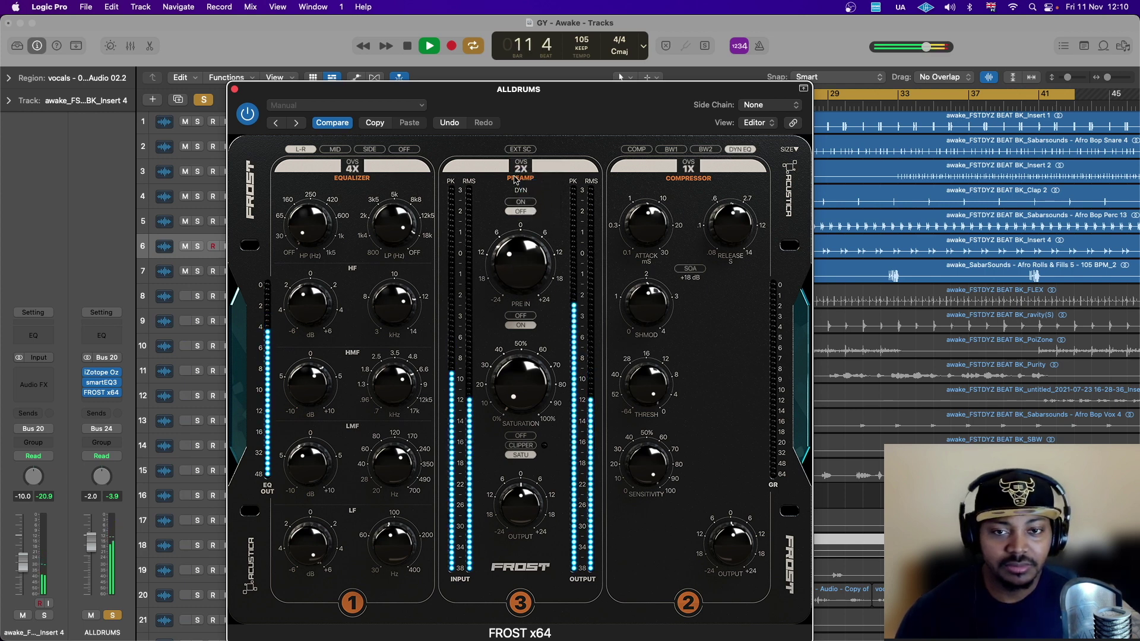
left_click(525, 179)
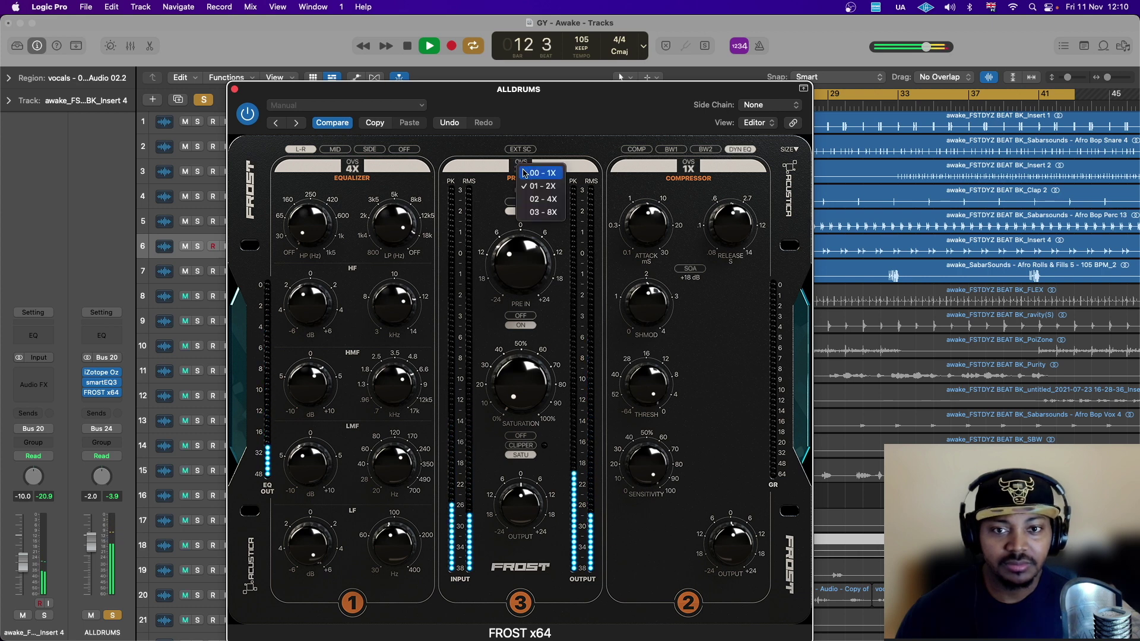
left_click(530, 203)
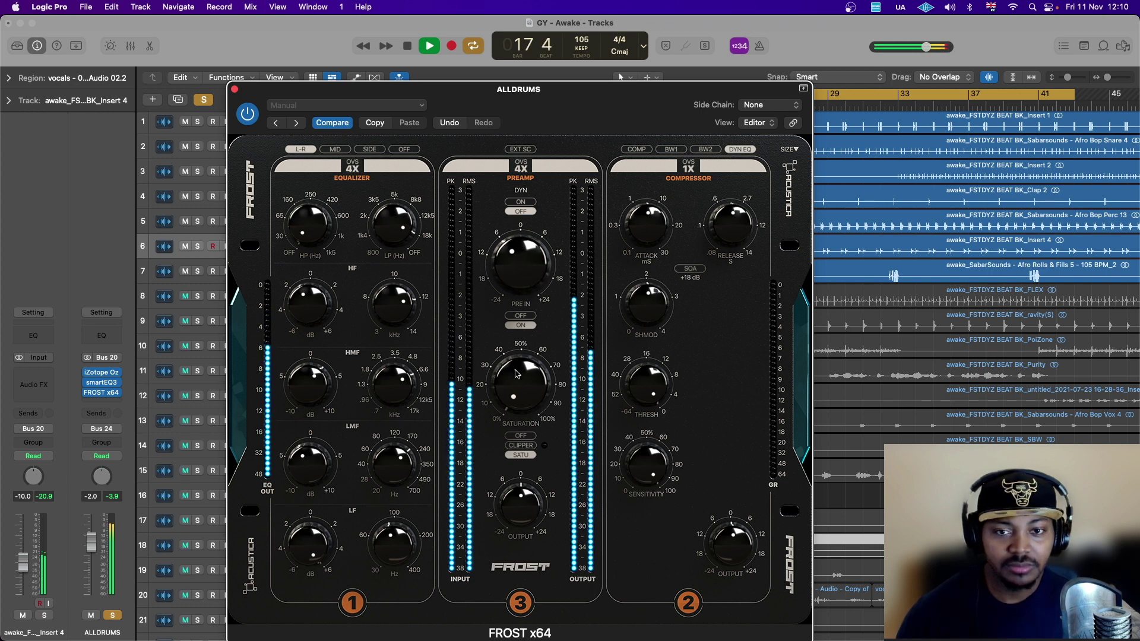
Adjust the preamp saturation to just above 0% while listening to the drums, and stop playback
left_click_drag(512, 404, 510, 377)
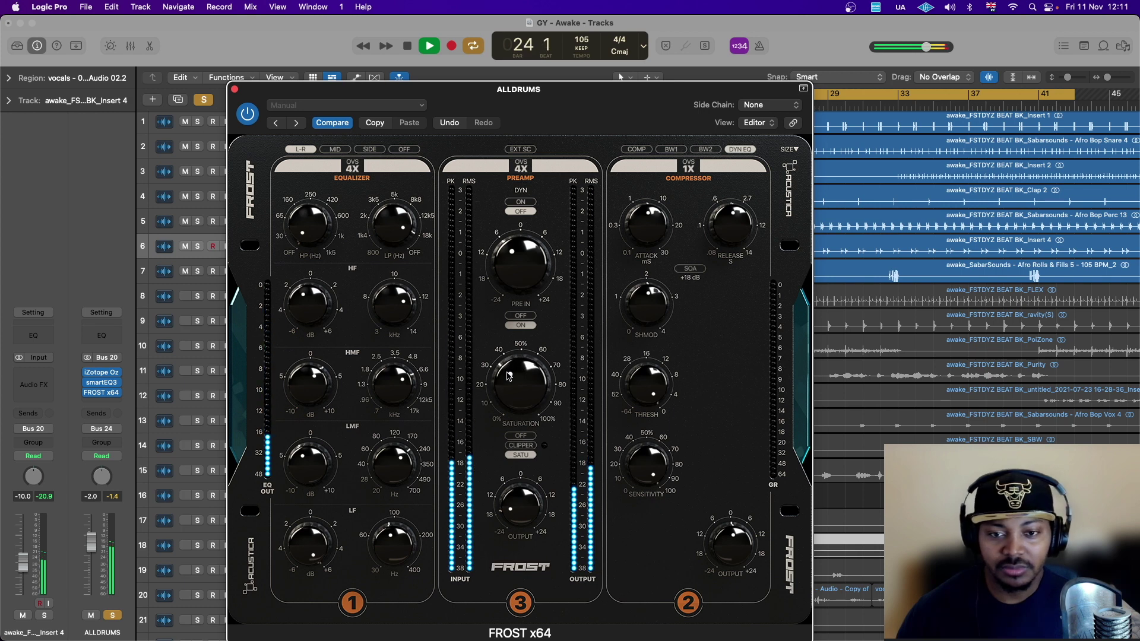
key("space")
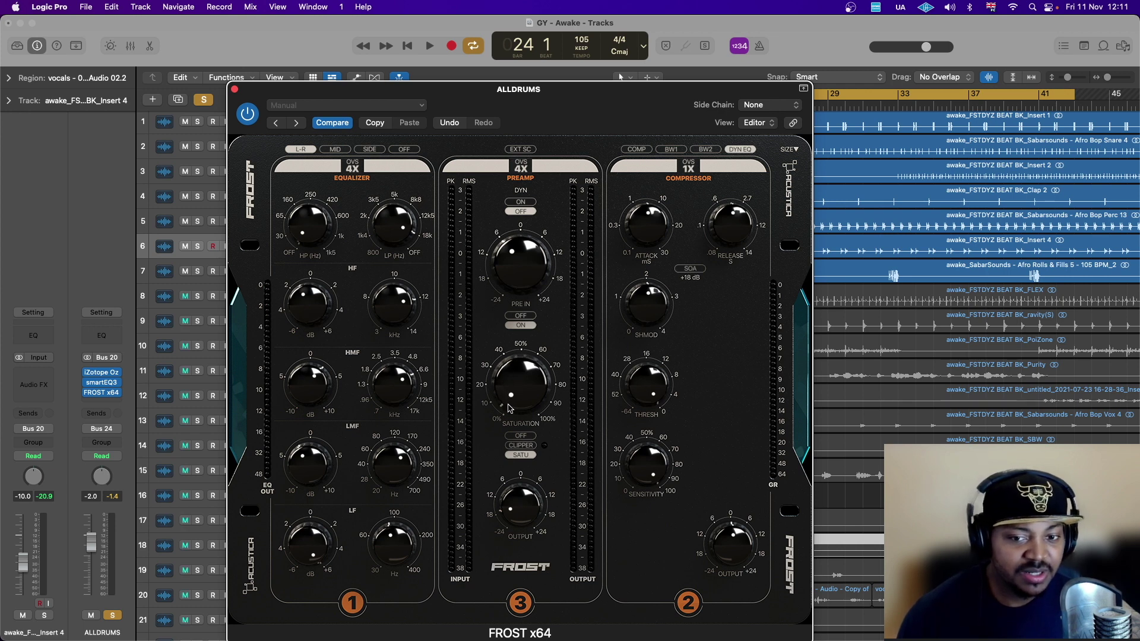
Try the preamp's CLIPPER mode with make-up raised to about 4 dB, and return to SATU mode
left_click(521, 446)
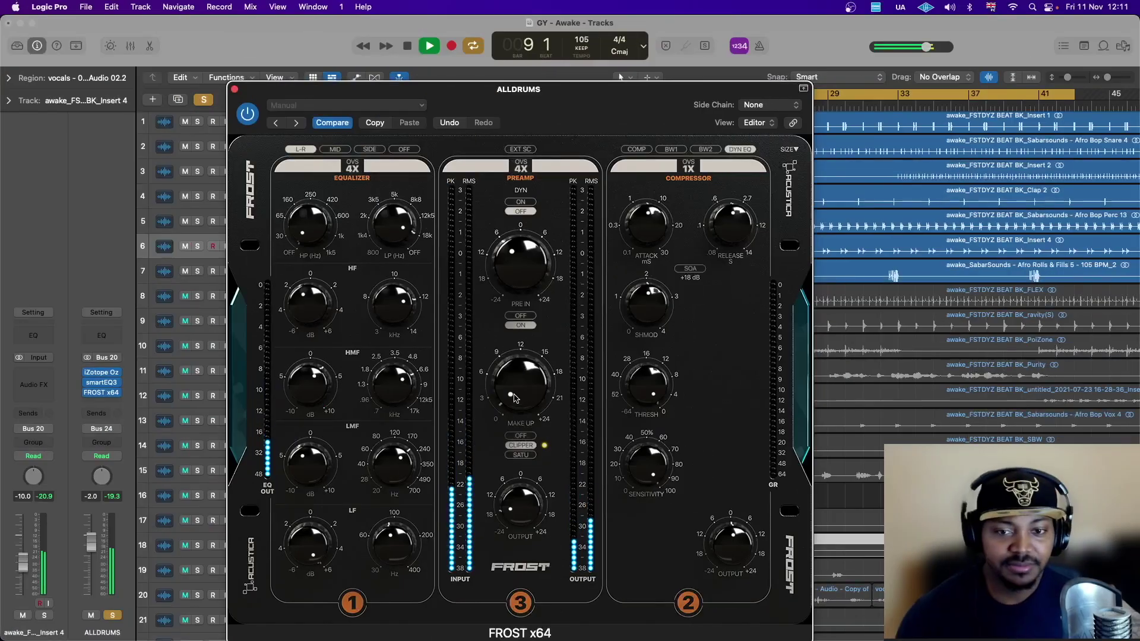
mouse_move(514, 398)
left_mouse_down()
mouse_move(518, 349)
mouse_move(540, 325)
mouse_move(516, 385)
left_mouse_up()
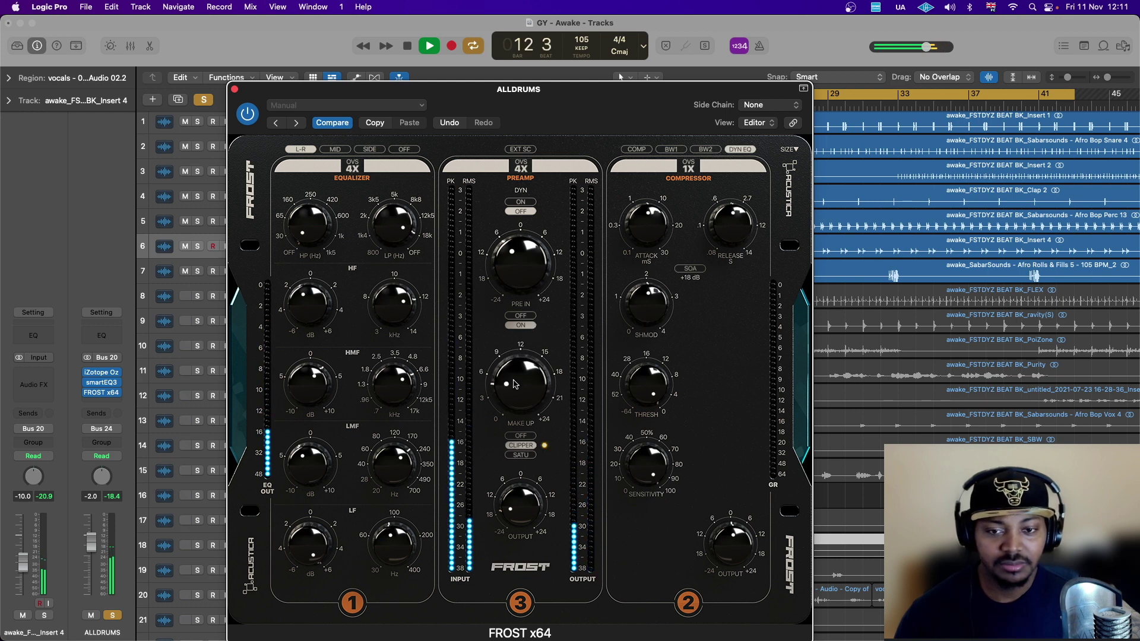
left_click(521, 455)
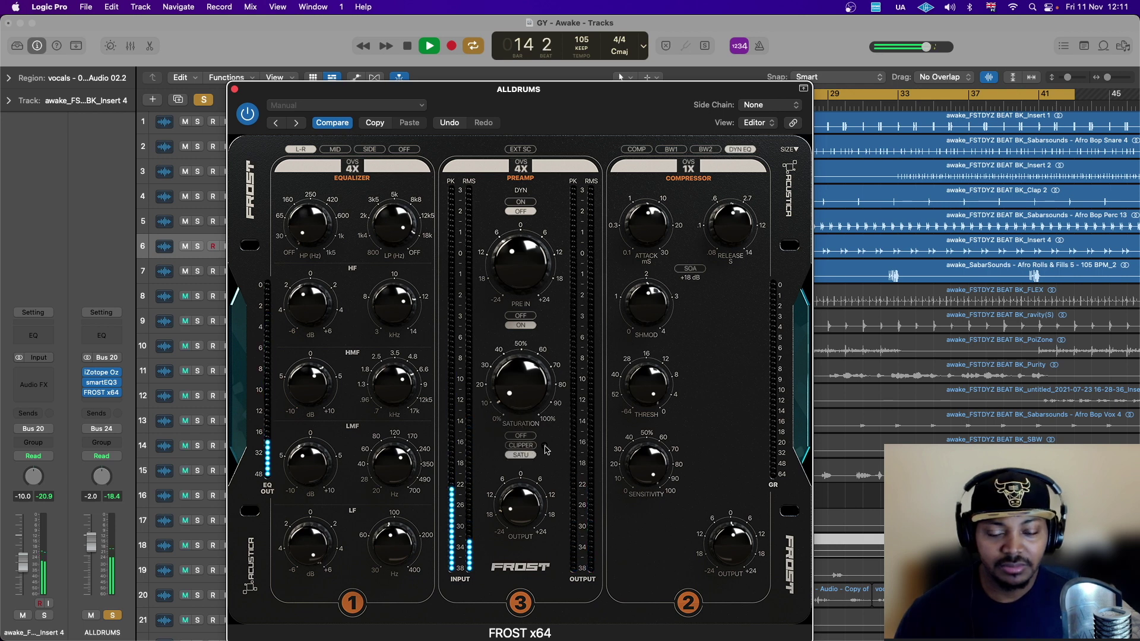
Lower the preamp's PRE IN to about -12 dB and turn on its DYN option
left_click_drag(512, 269, 511, 278)
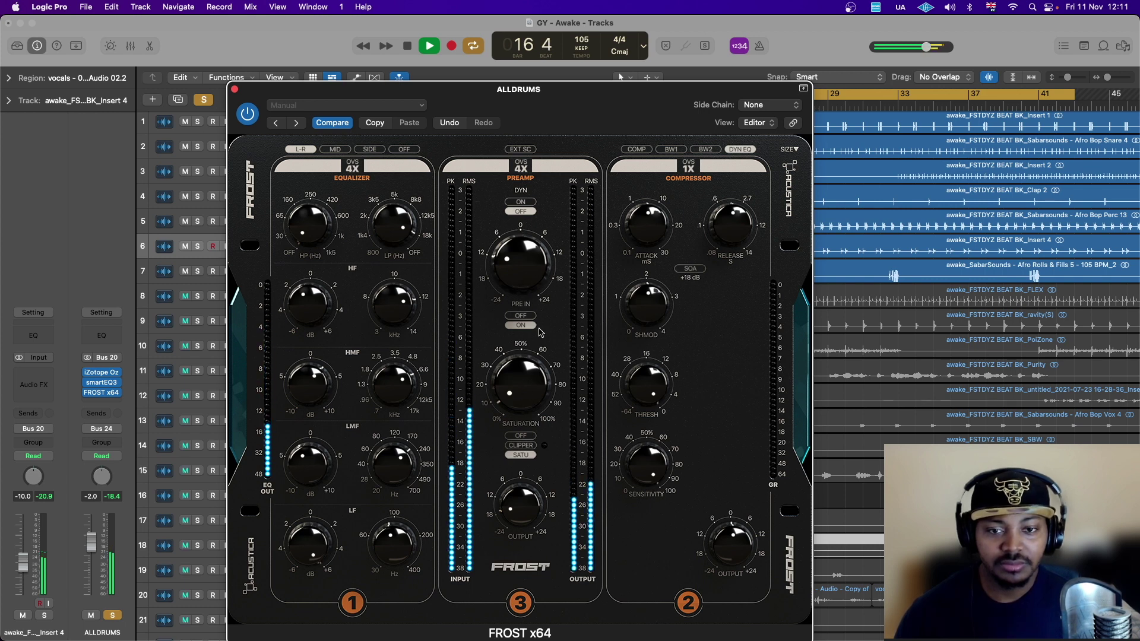
left_click(521, 202)
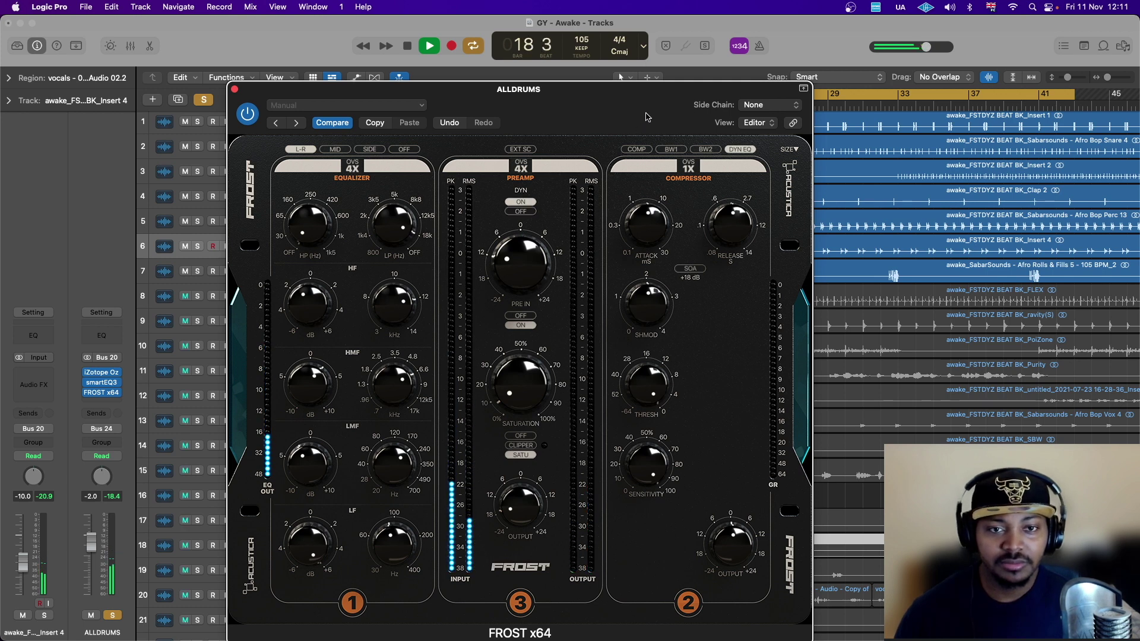
Set the compressor section's oversampling to 4X and switch it to COMP mode
left_click_drag(593, 89, 548, 73)
left_click(644, 151)
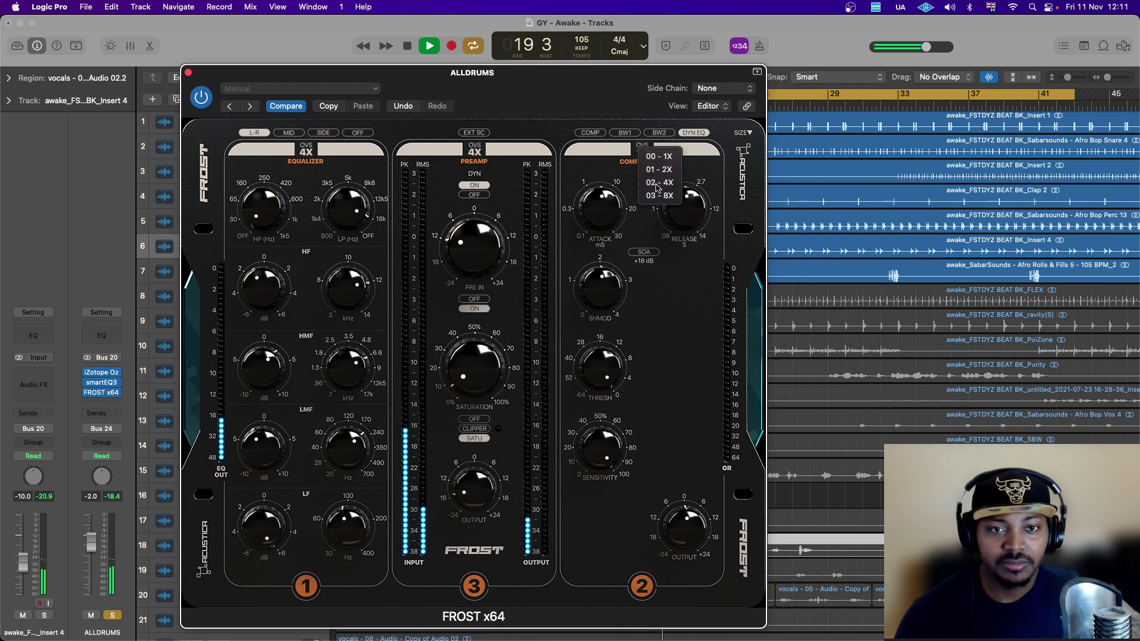
left_click(657, 185)
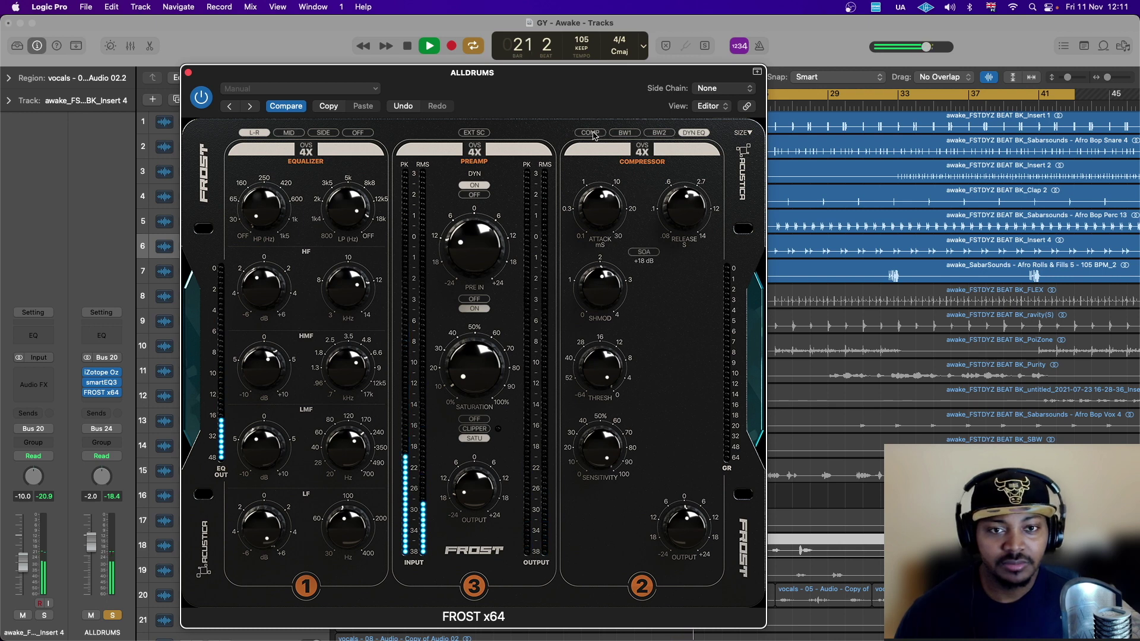
left_click(593, 133)
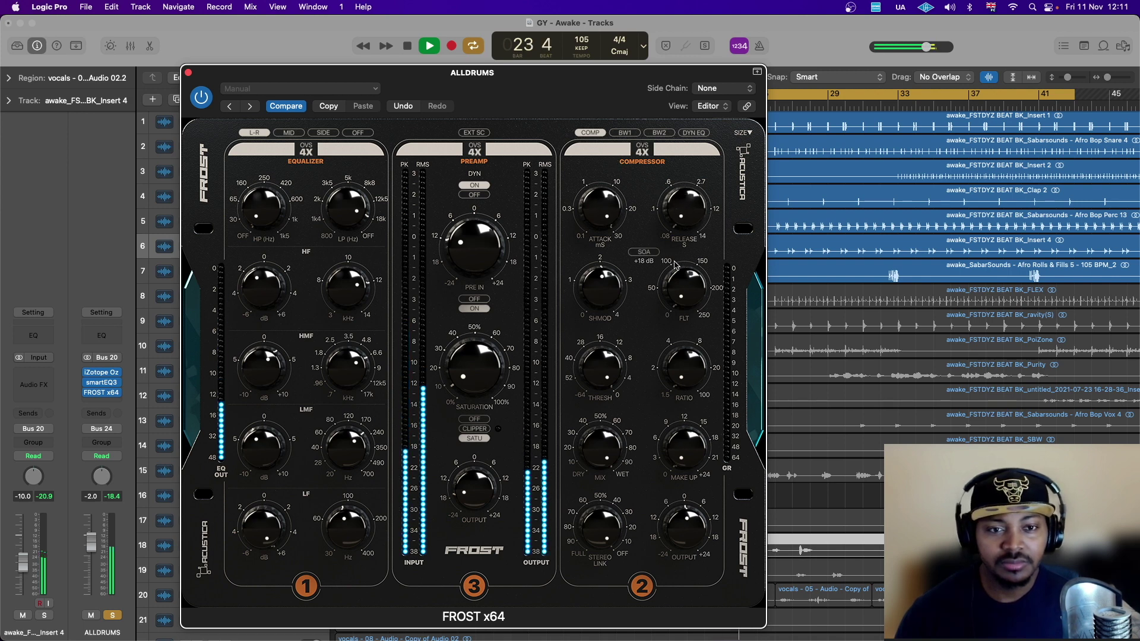
Set the compressor's release to about 0.1 s, FLT to about 50 and threshold to about -45 dB, and stop playback
left_click_drag(684, 199, 668, 238)
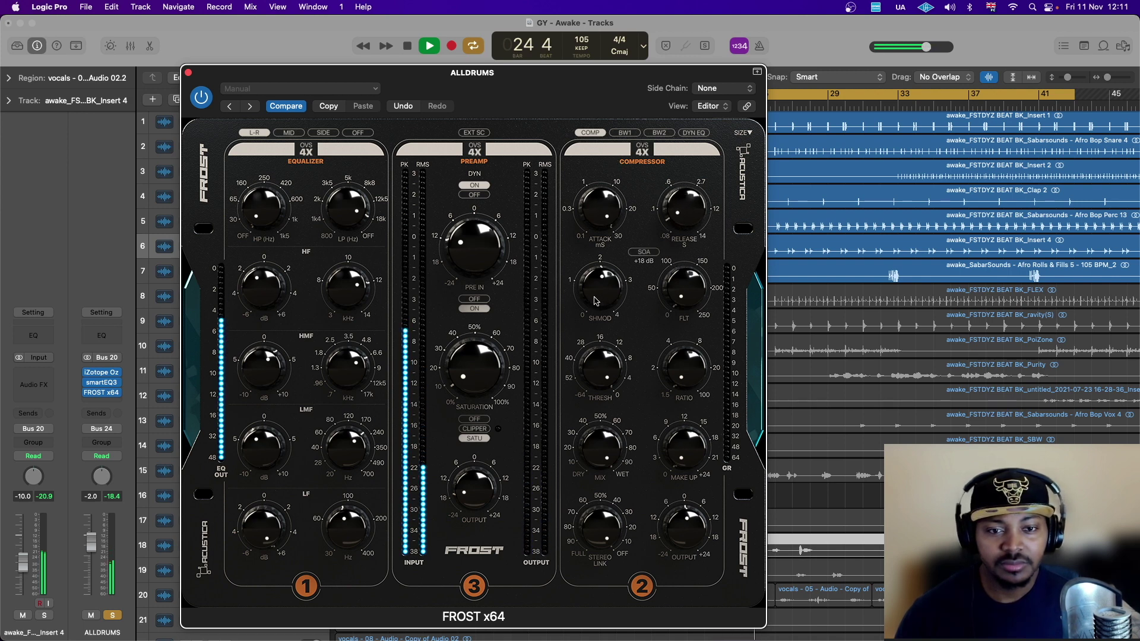
left_click_drag(679, 287, 677, 281)
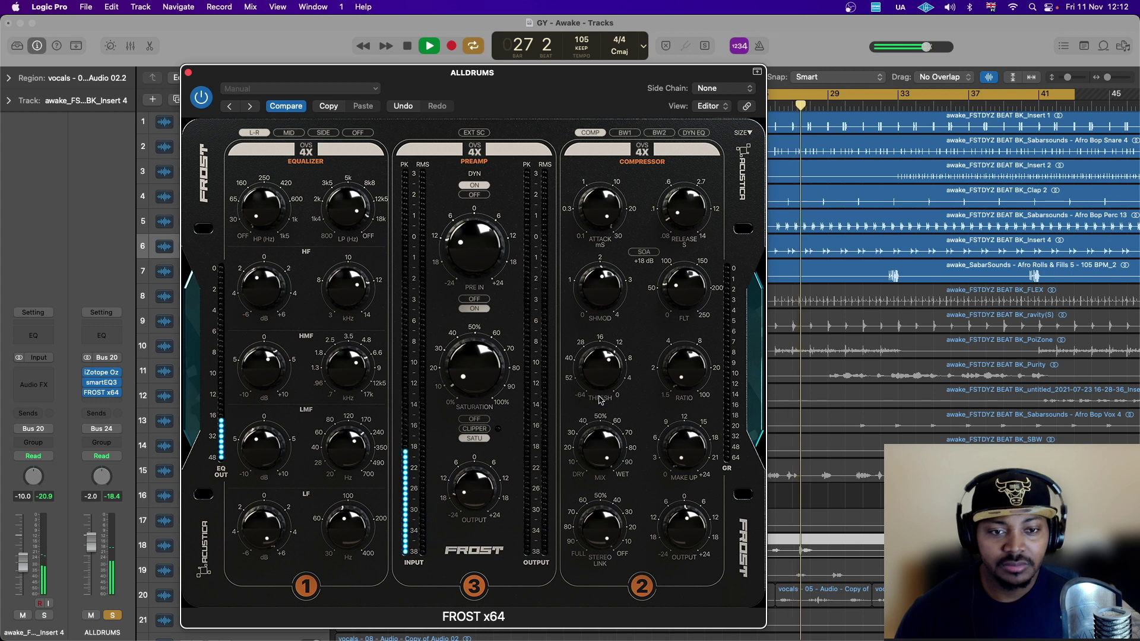
left_click_drag(614, 364, 609, 378)
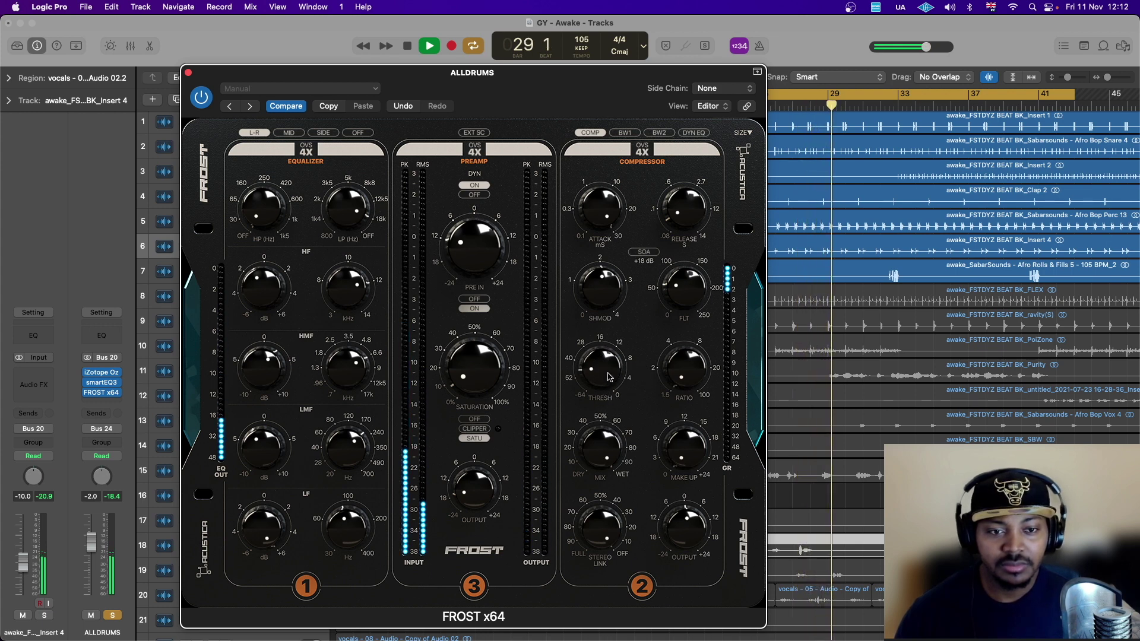
key("space")
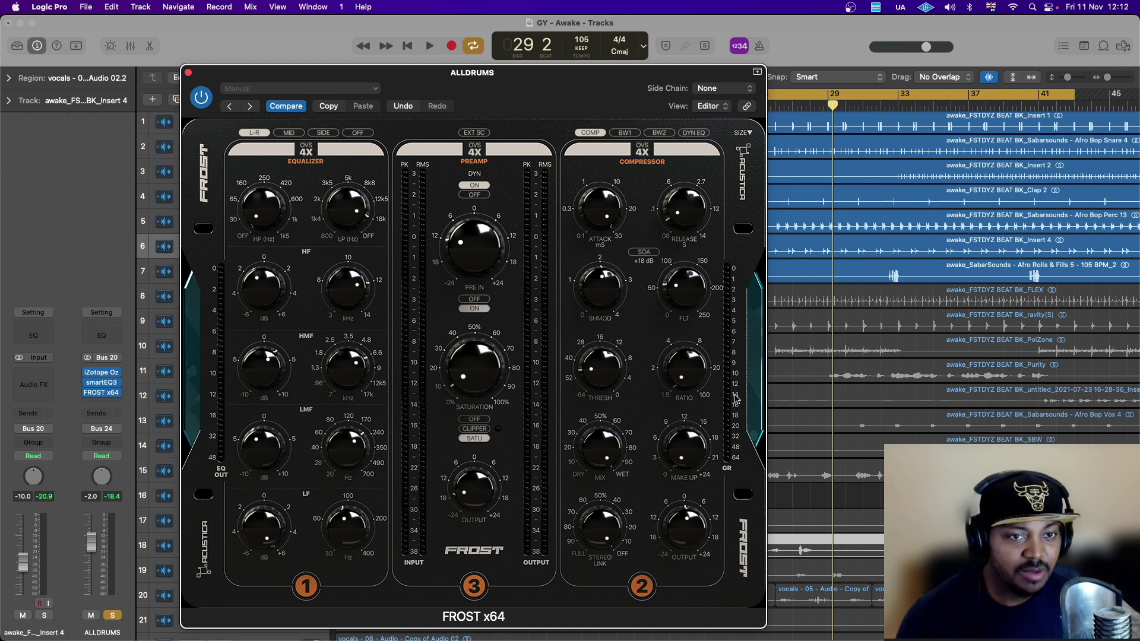
Play the drums, raise the compressor's make-up gain, and compare the preamp saturation switched off and back to SATU
key("shift+space")
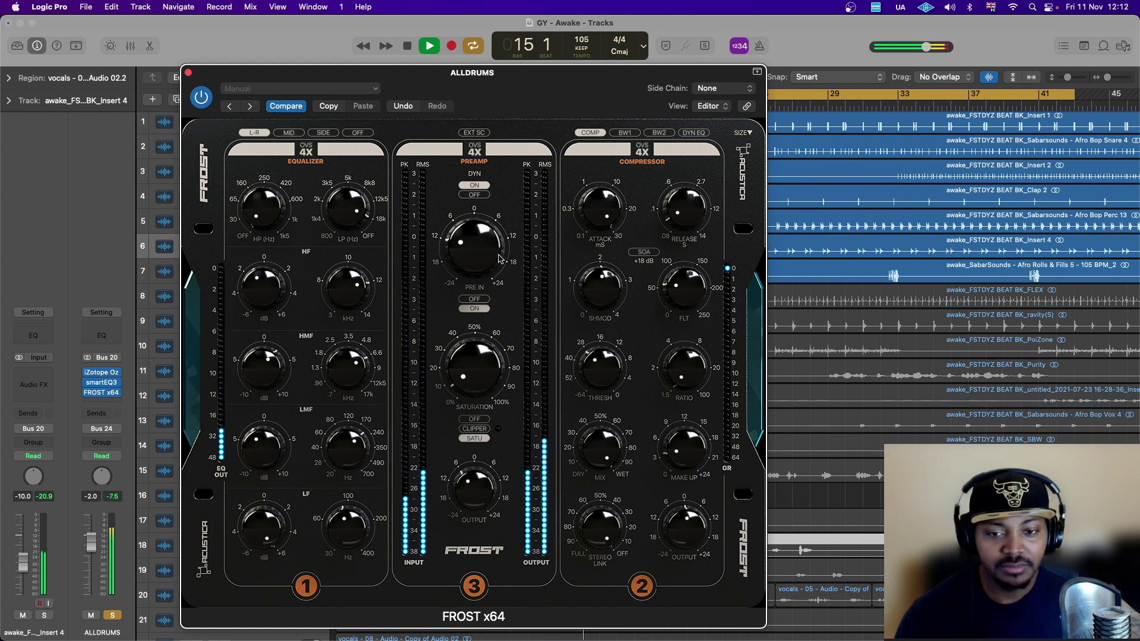
left_click(474, 420)
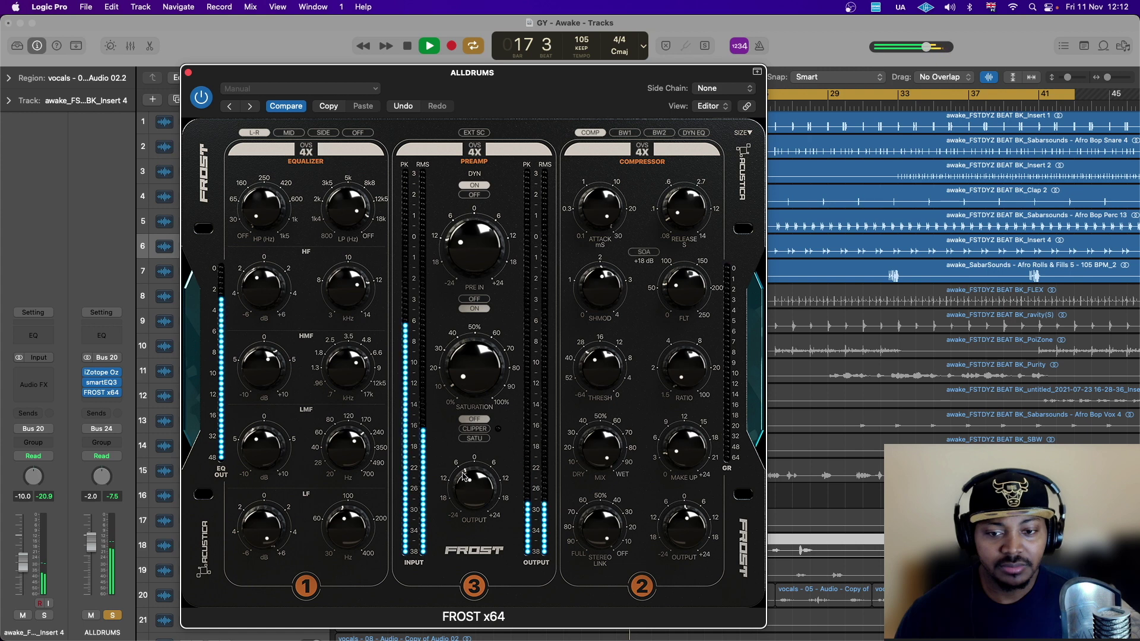
left_click(472, 439)
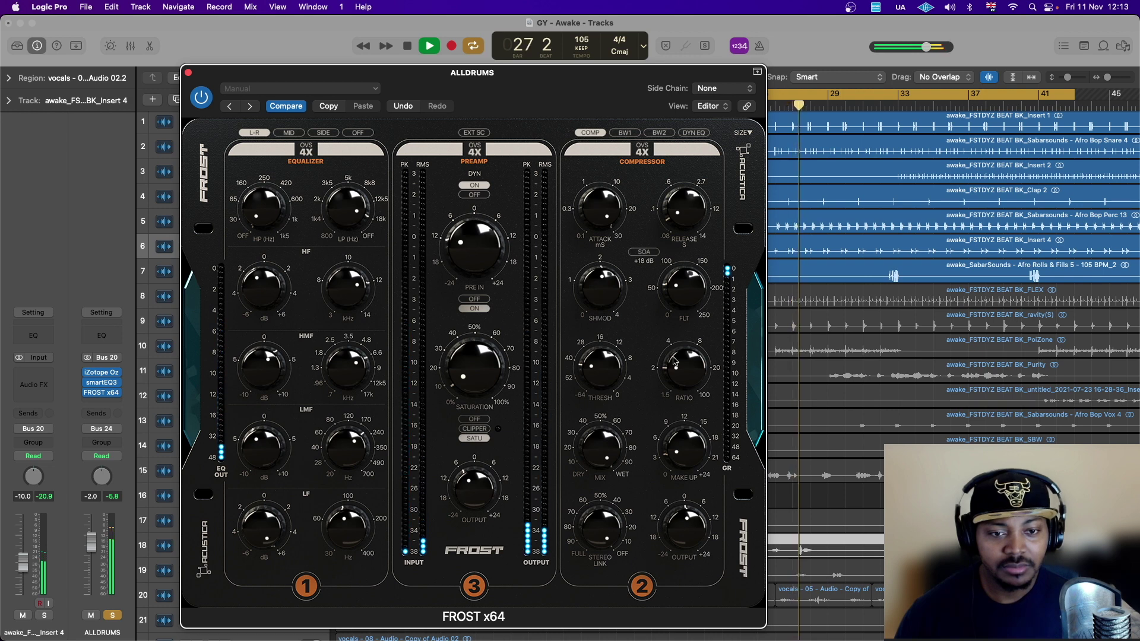
left_click_drag(579, 86, 596, 73)
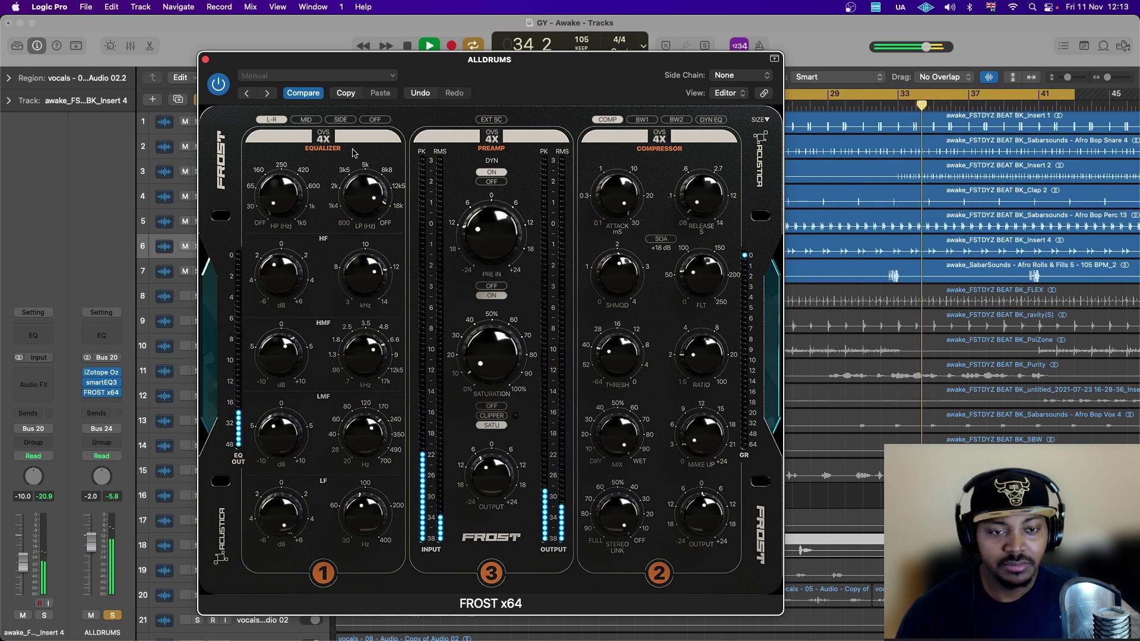
Compare the soloed drum bus with FROST bypassed and active twice during playback, leaving the plugin on
left_click(218, 85)
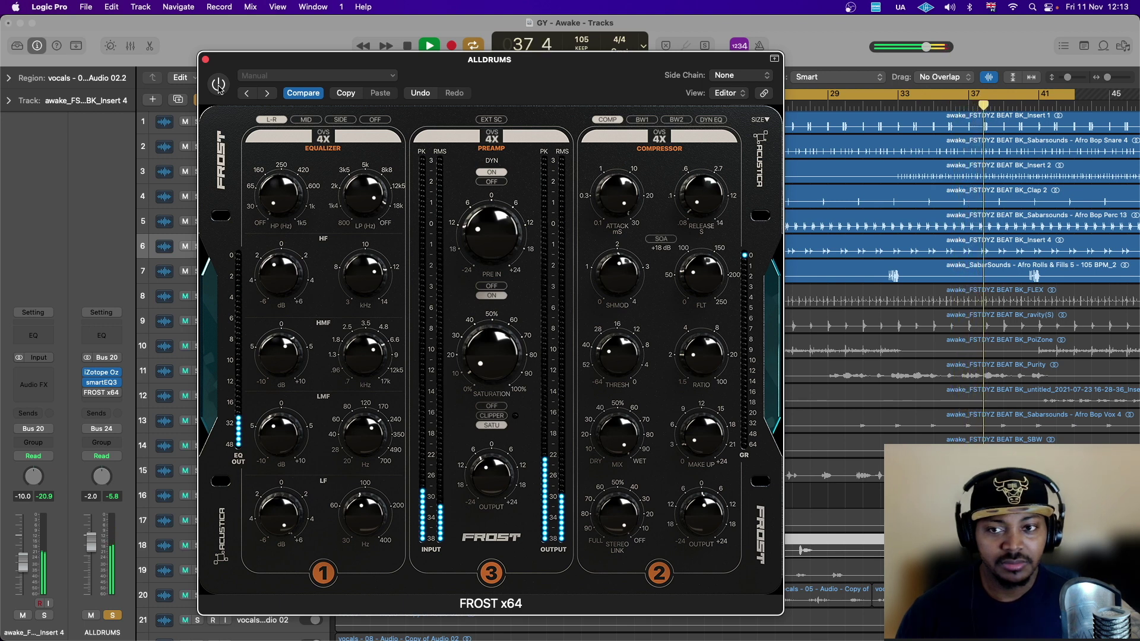
left_click(218, 85)
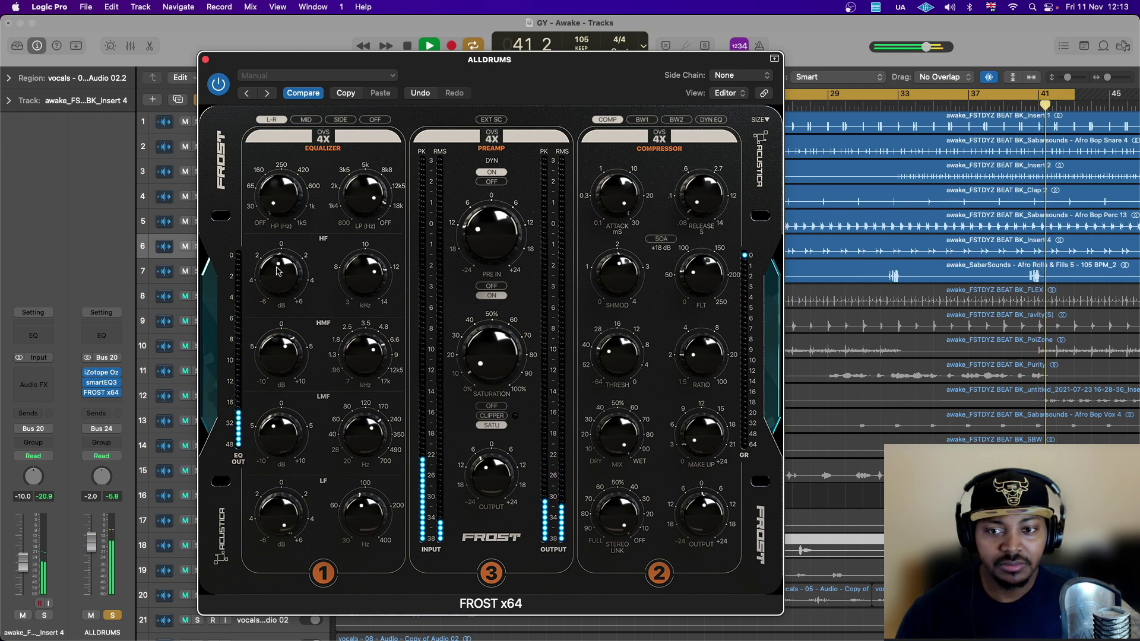
left_click(219, 85)
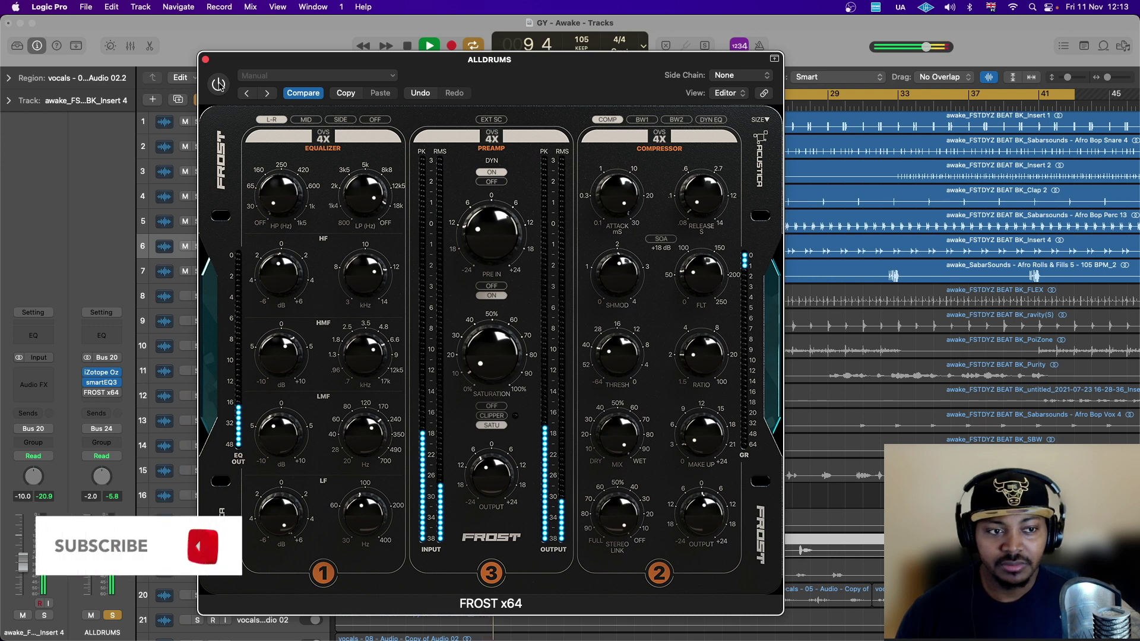
left_click(219, 85)
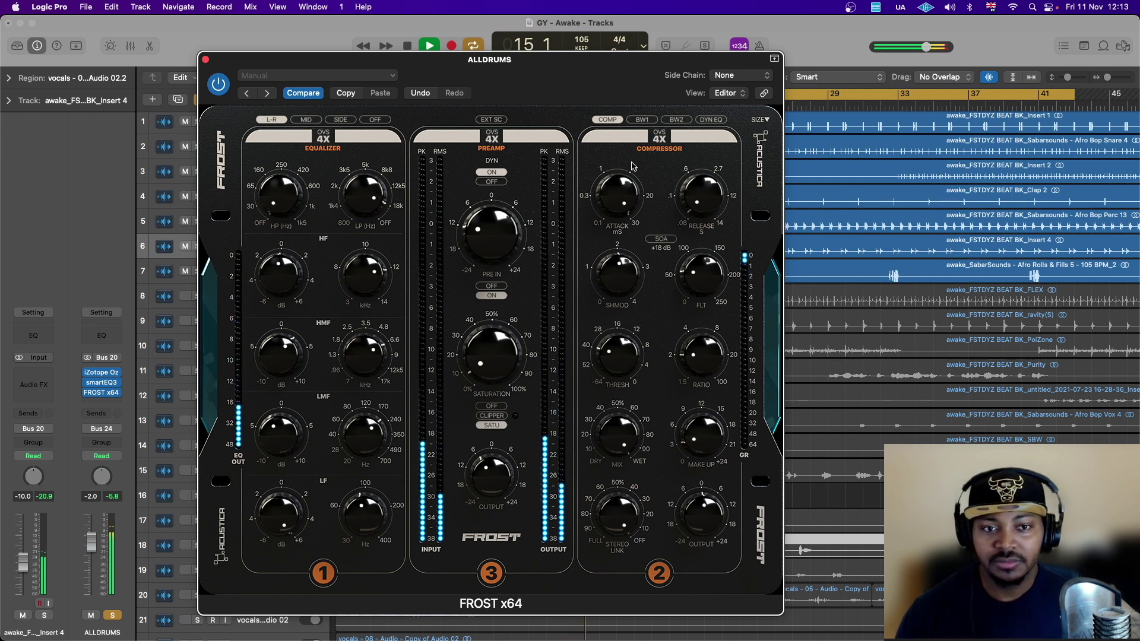
Audition the compressor section's BW1 and BW2 modes on the drums, adjusting the threshold in BW2
left_click(642, 119)
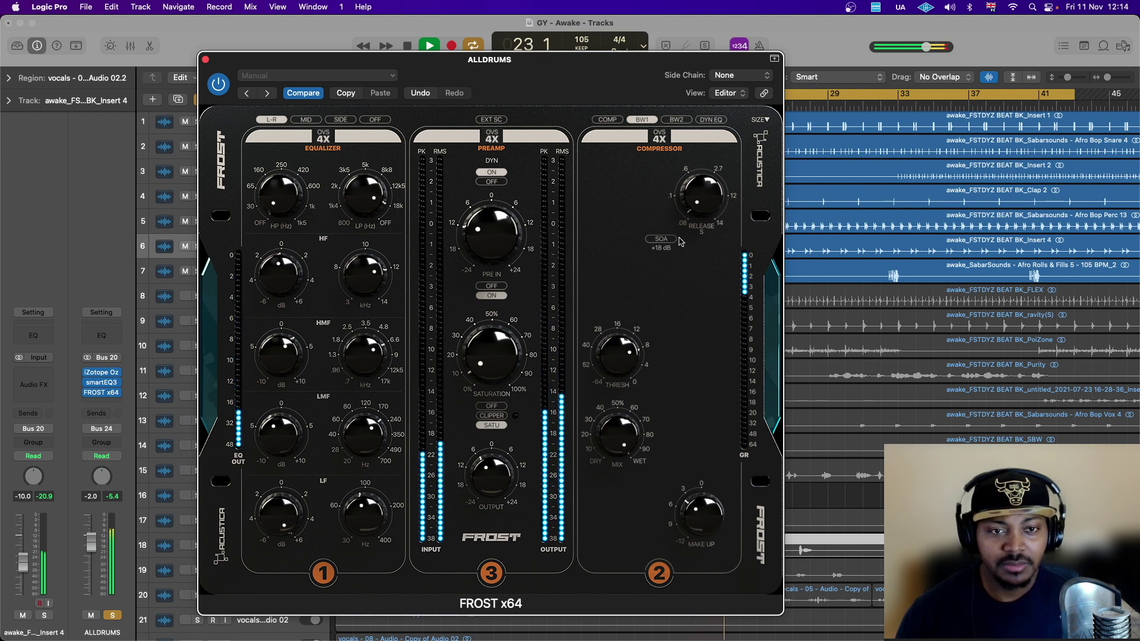
left_click(677, 120)
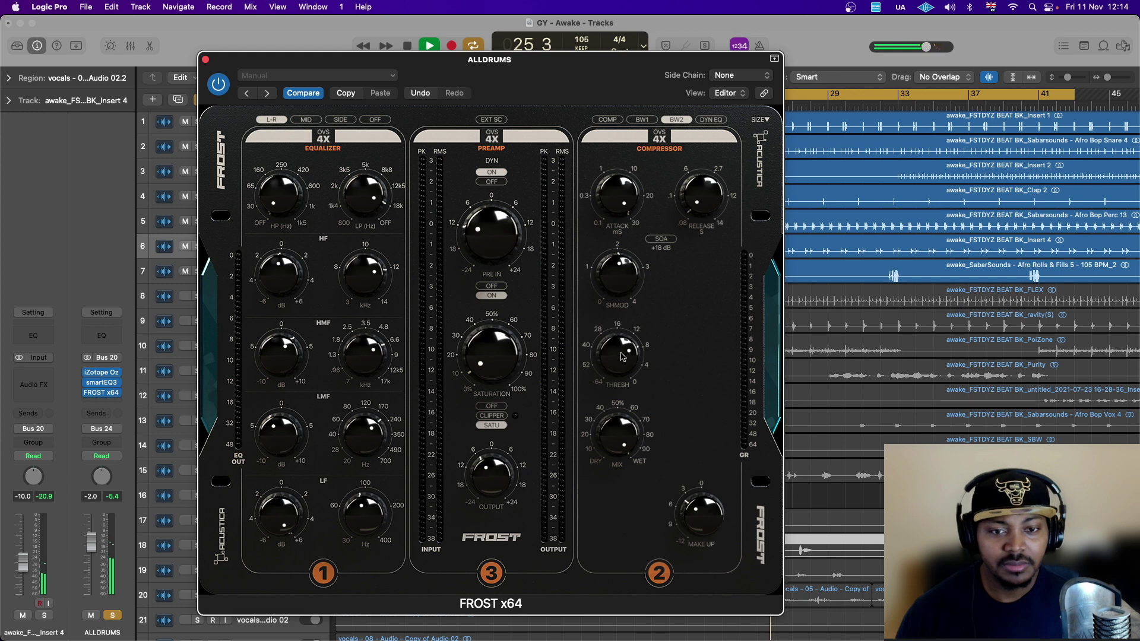
left_click_drag(622, 356, 623, 349)
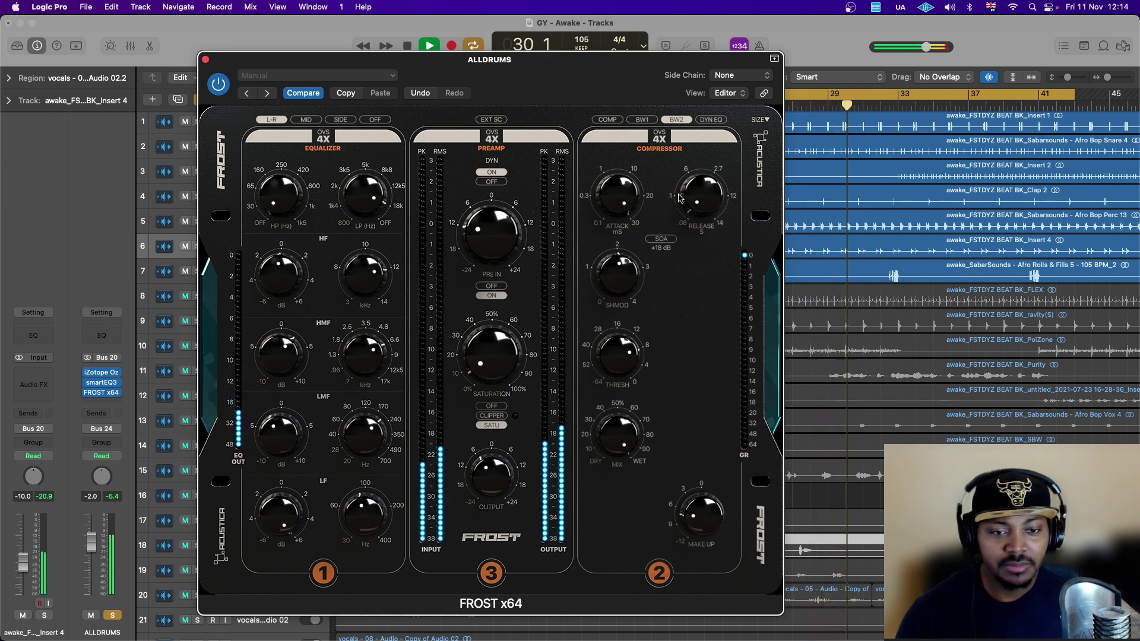
Switch the compressor section to DYN EQ mode and adjust its output level
left_click(700, 123)
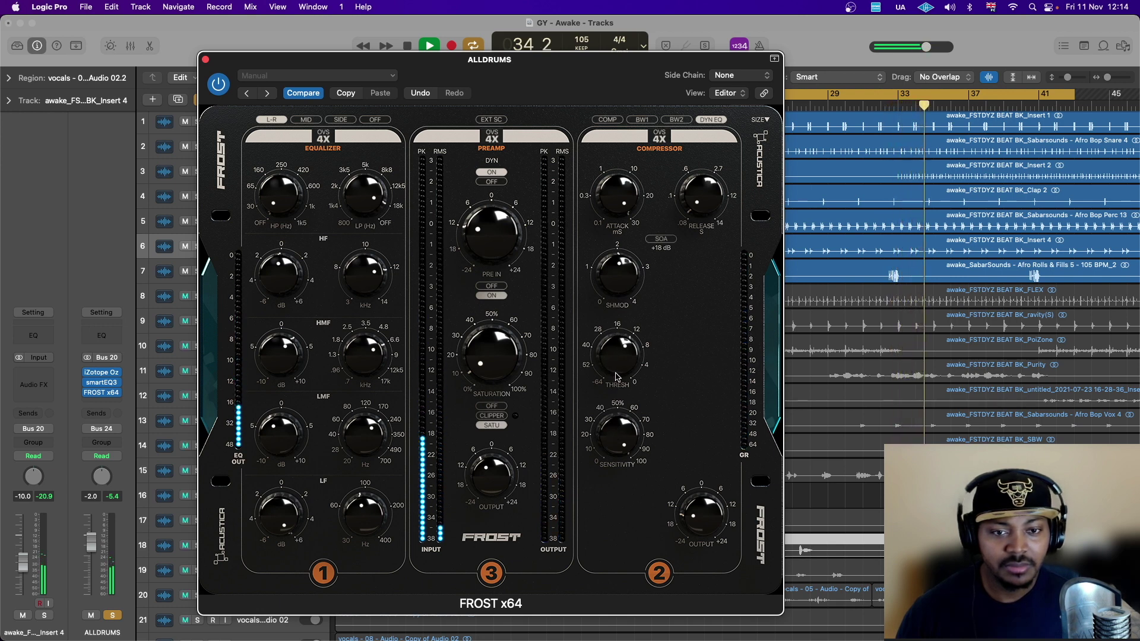
left_click_drag(701, 510, 696, 475)
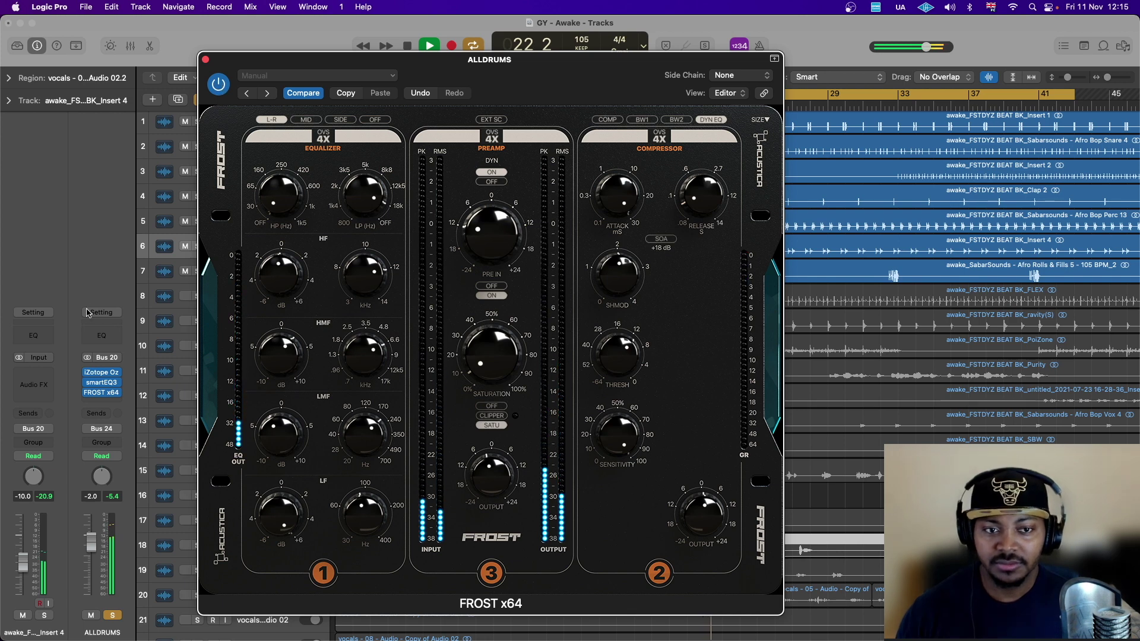
Unsolo the ALLDRUMS bus, compare FROST bypassed and active in the full mix, and stop playback
left_click(114, 616)
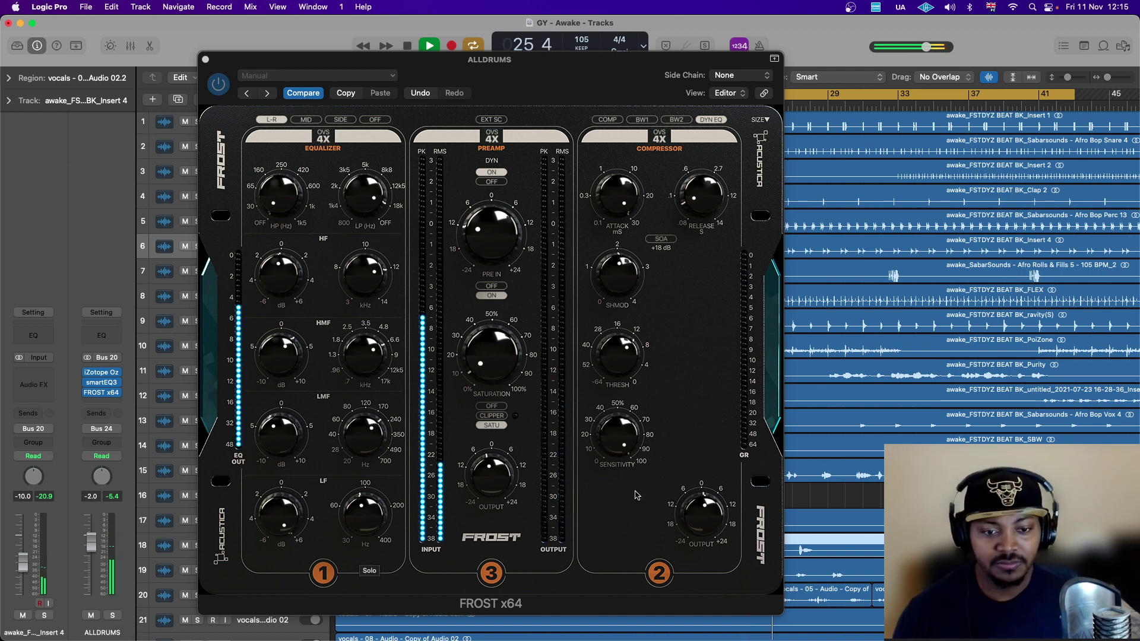
left_click(696, 501)
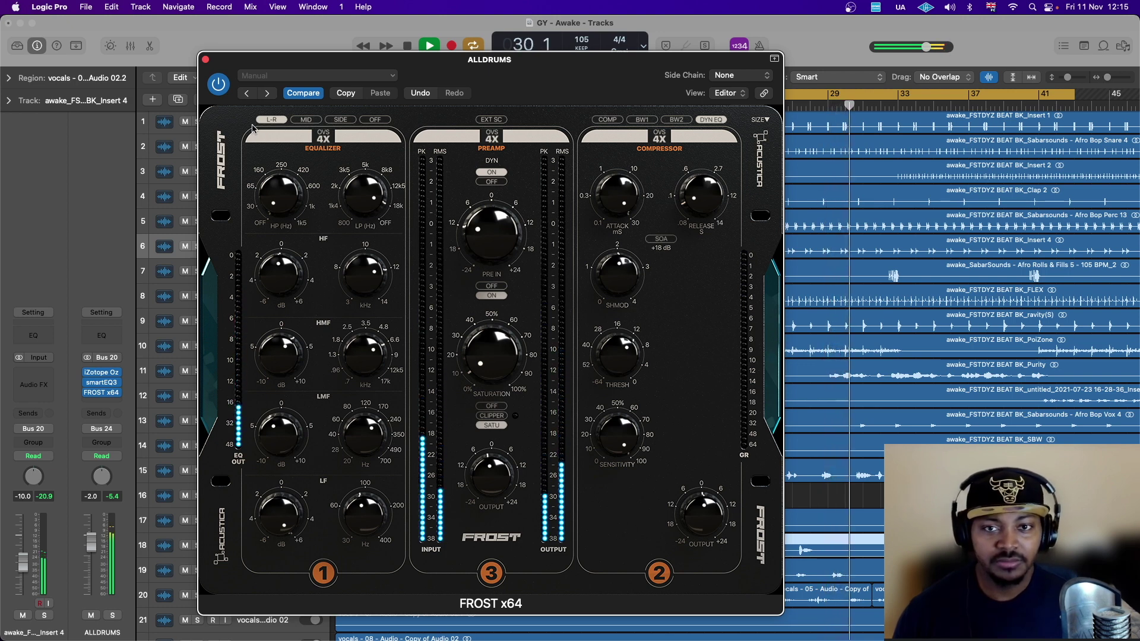
left_click(219, 83)
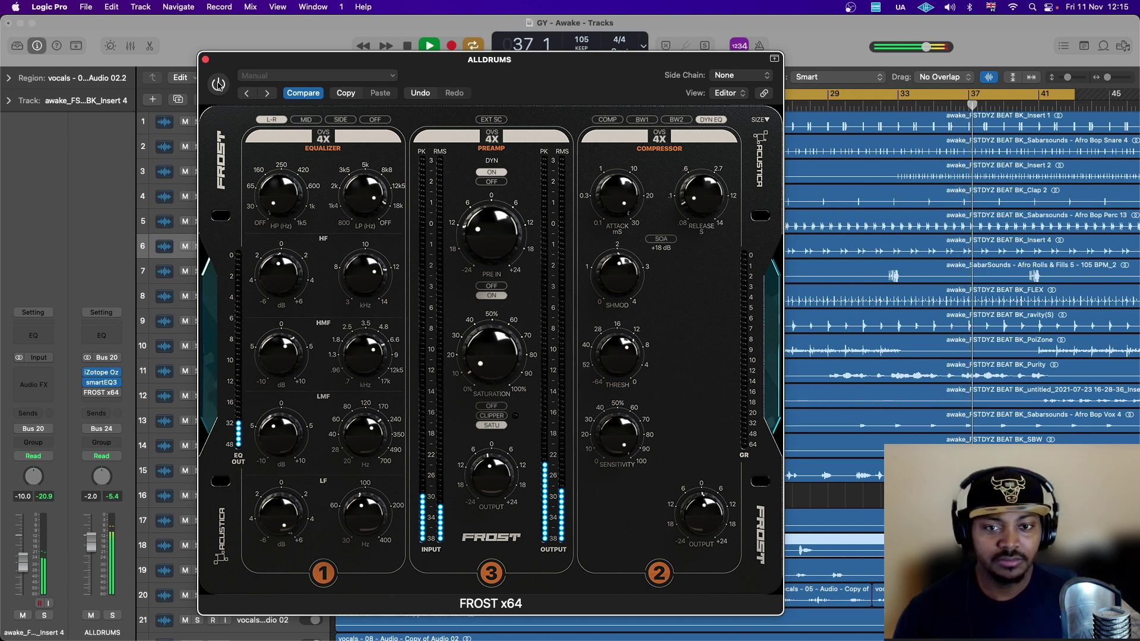
left_click(219, 84)
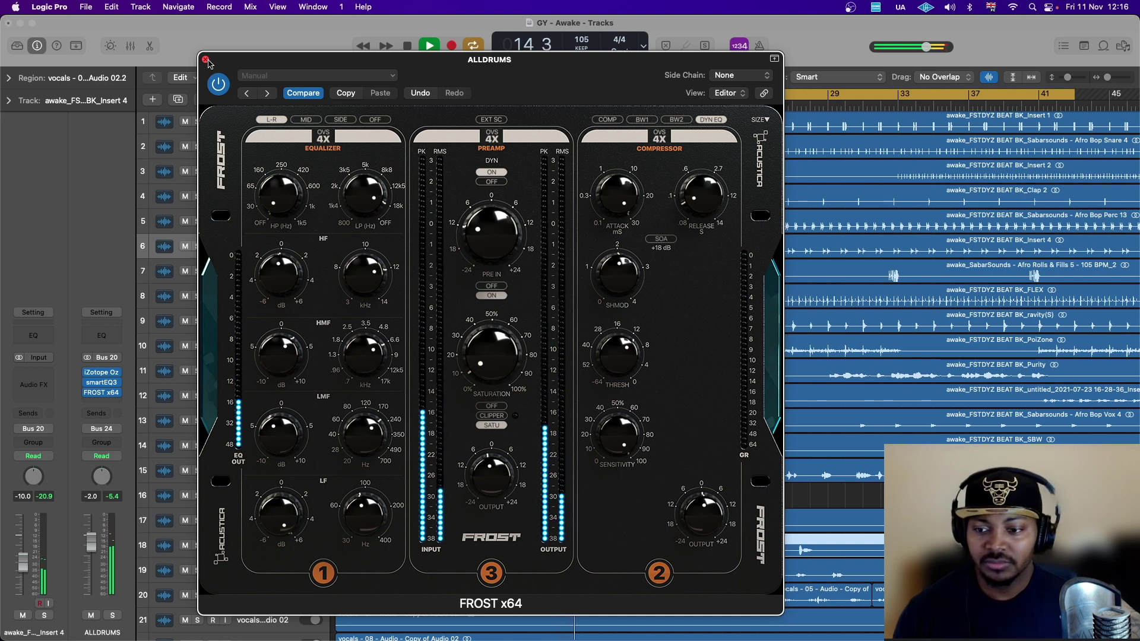
key("space")
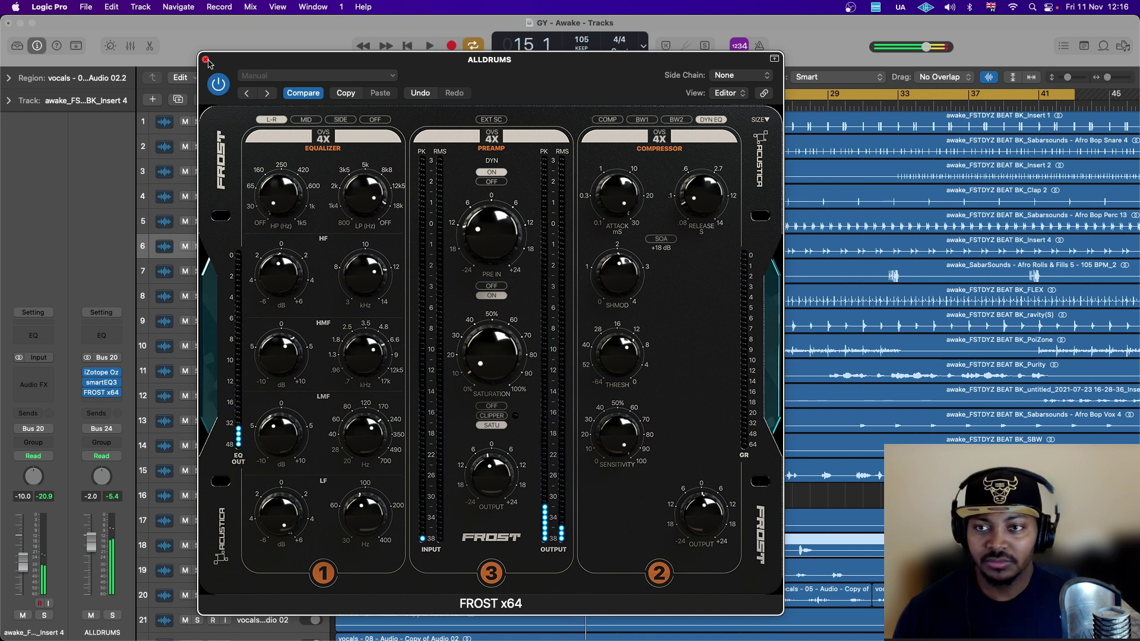